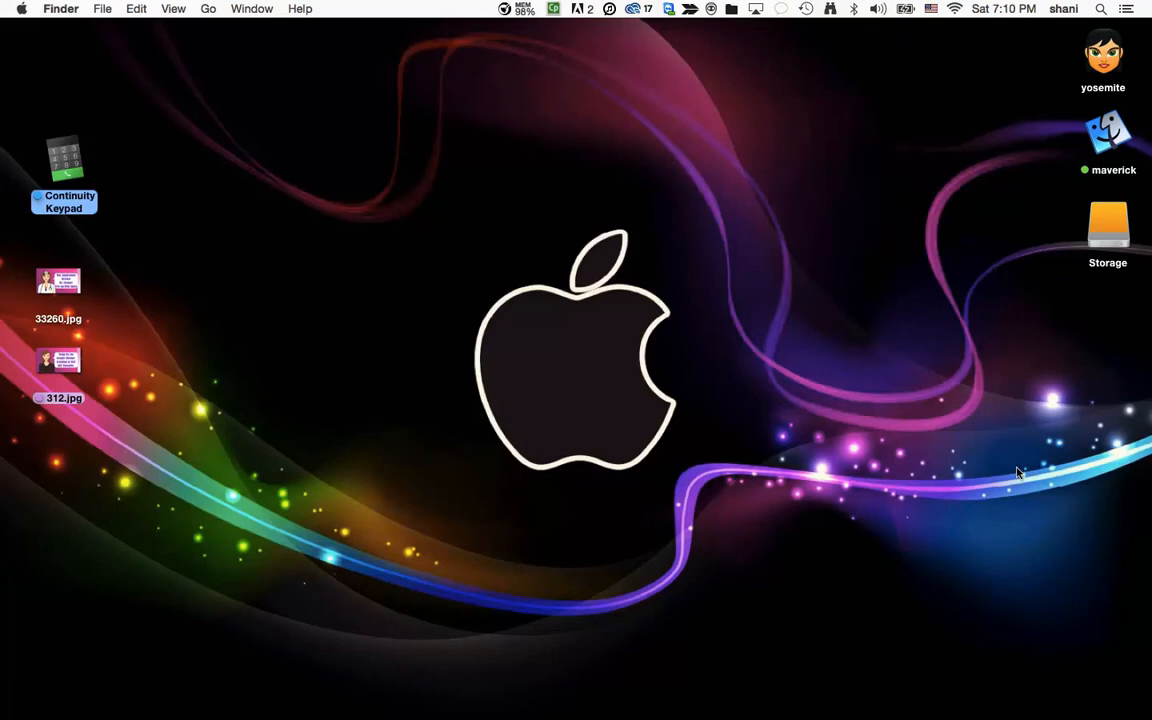
# Step: Look over the yosemite, maverick and Storage drives on the desktop
pyautogui.click(1104, 68)
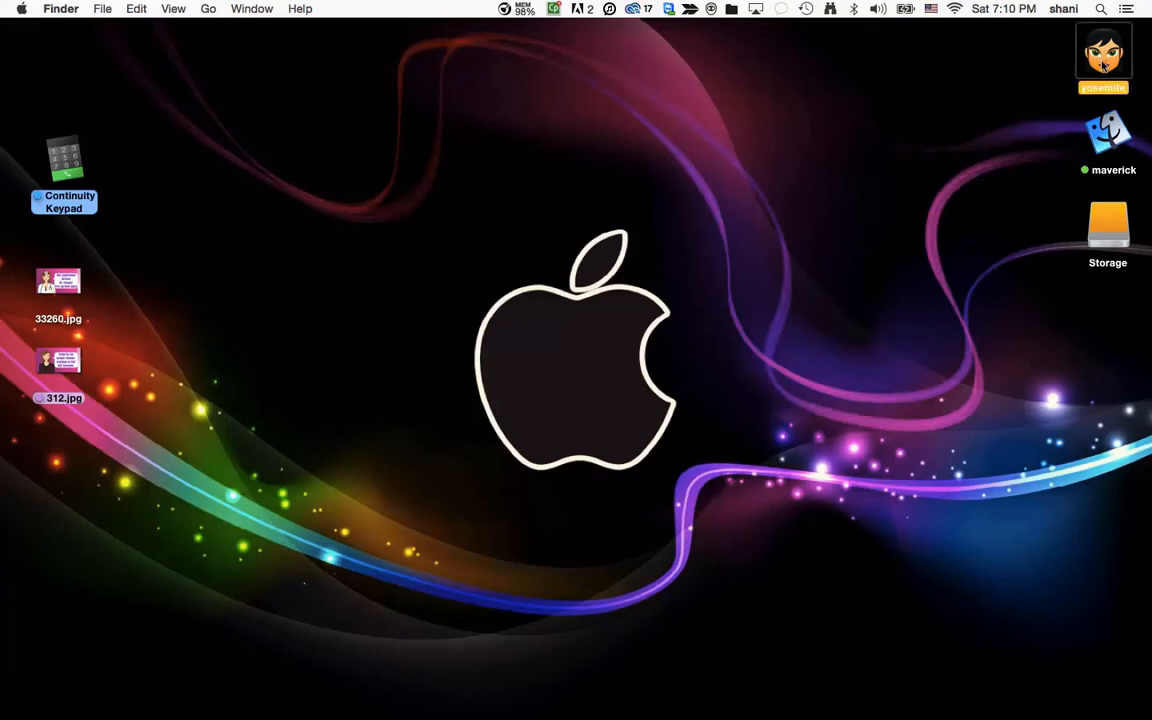
pyautogui.click(1122, 128)
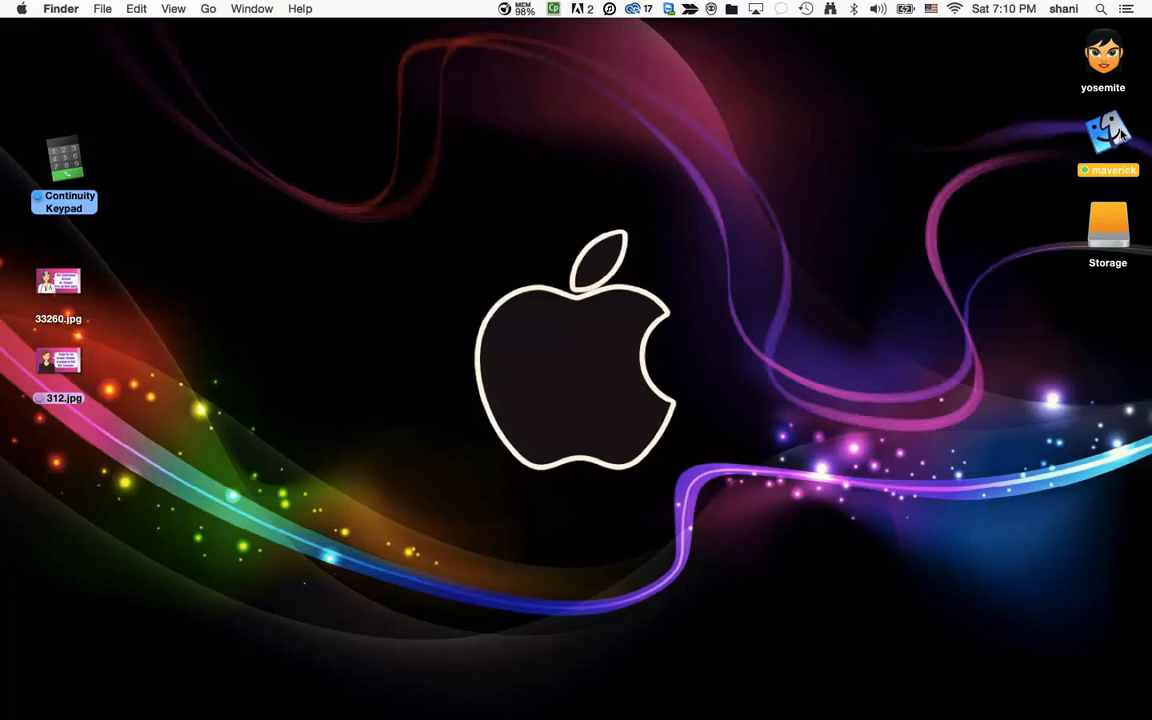
pyautogui.press('Up')
pyautogui.press('Down')
pyautogui.click(1050, 141)
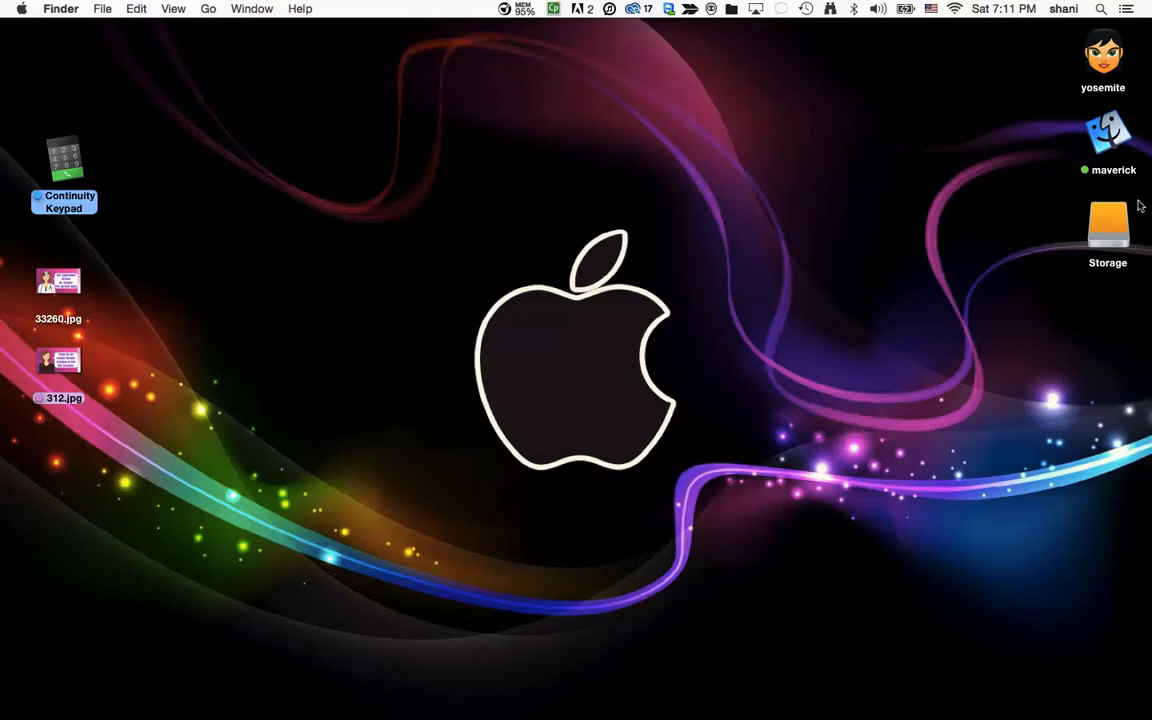
pyautogui.click(1125, 238)
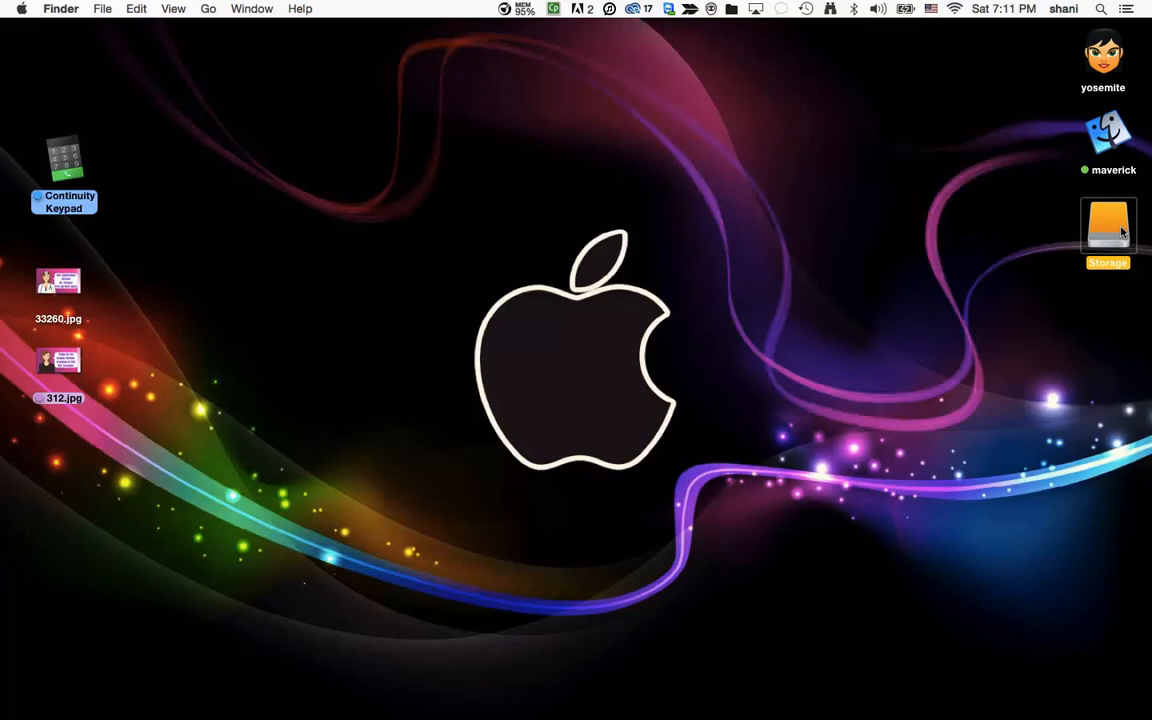
pyautogui.click(819, 316)
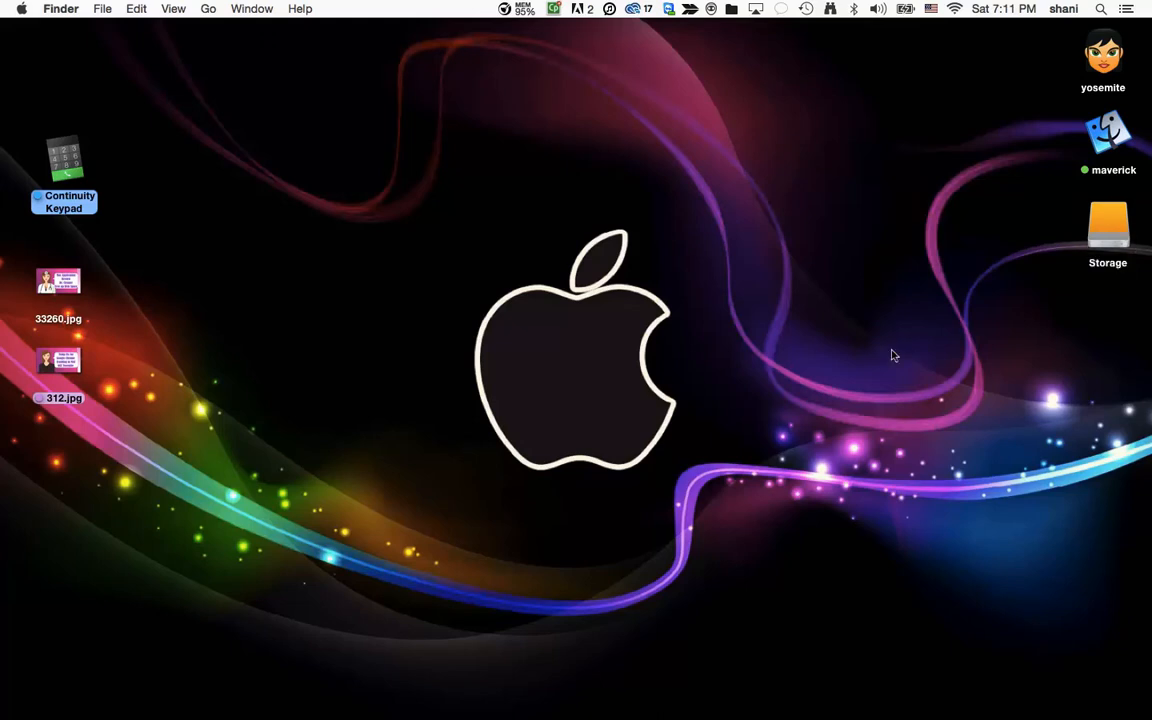
# Step: Go to the Utilities folder in Finder and launch Disk Utility
pyautogui.click(208, 8)
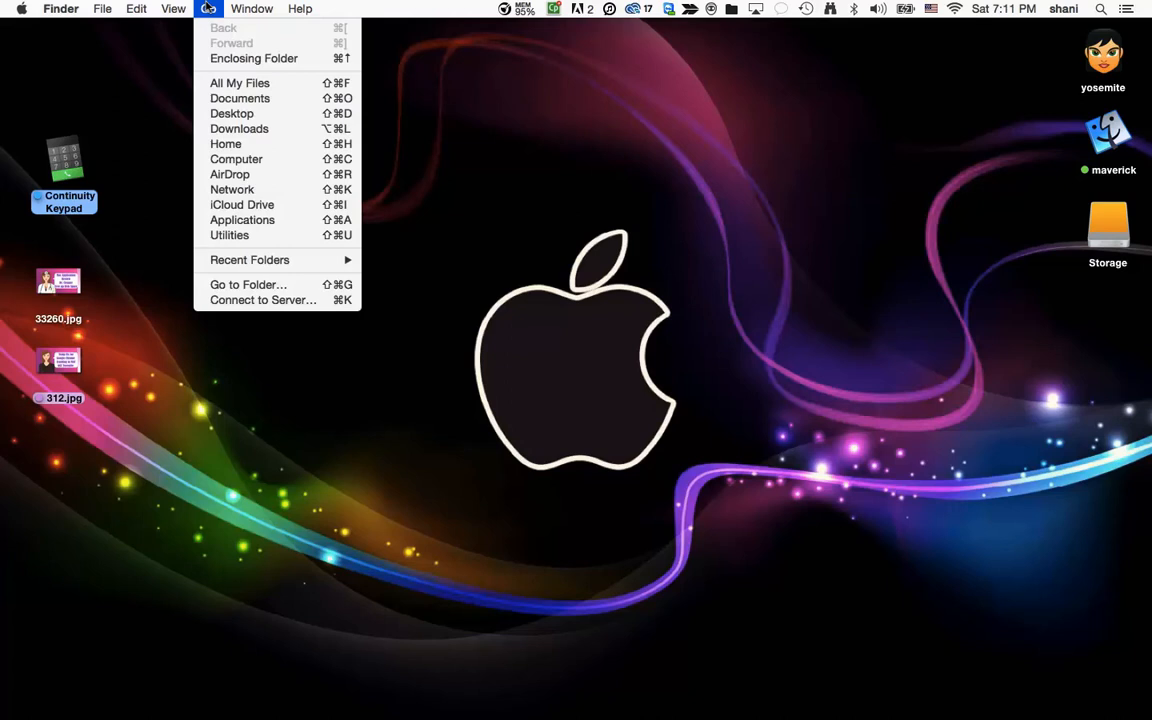
pyautogui.click(269, 237)
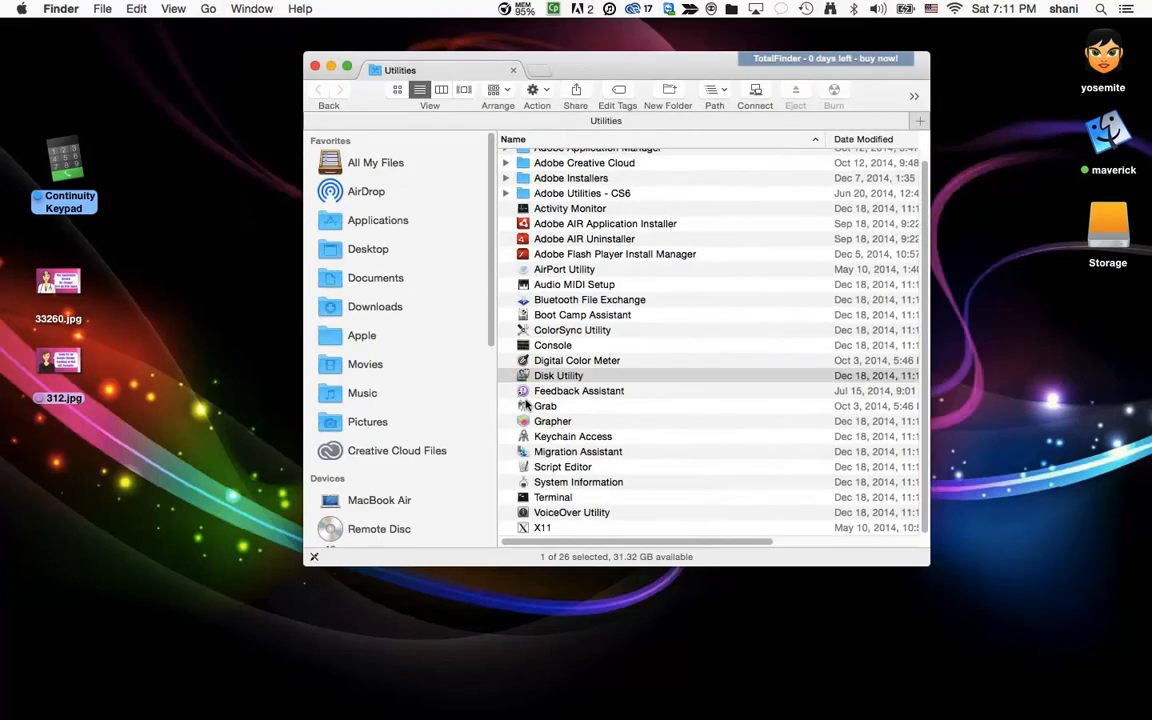
pyautogui.doubleClick(575, 377)
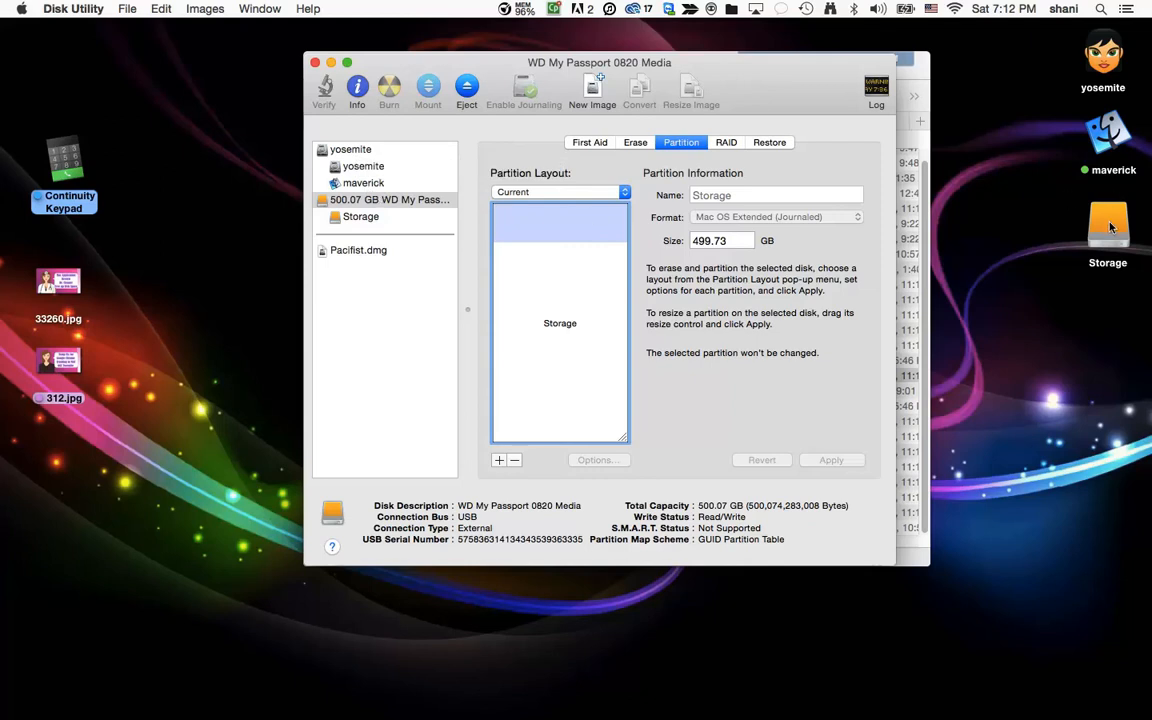
# Step: Examine the capacity and format details of the internal yosemite disk, the WD My Passport external drive and their volumes
pyautogui.click(362, 166)
pyautogui.click(360, 183)
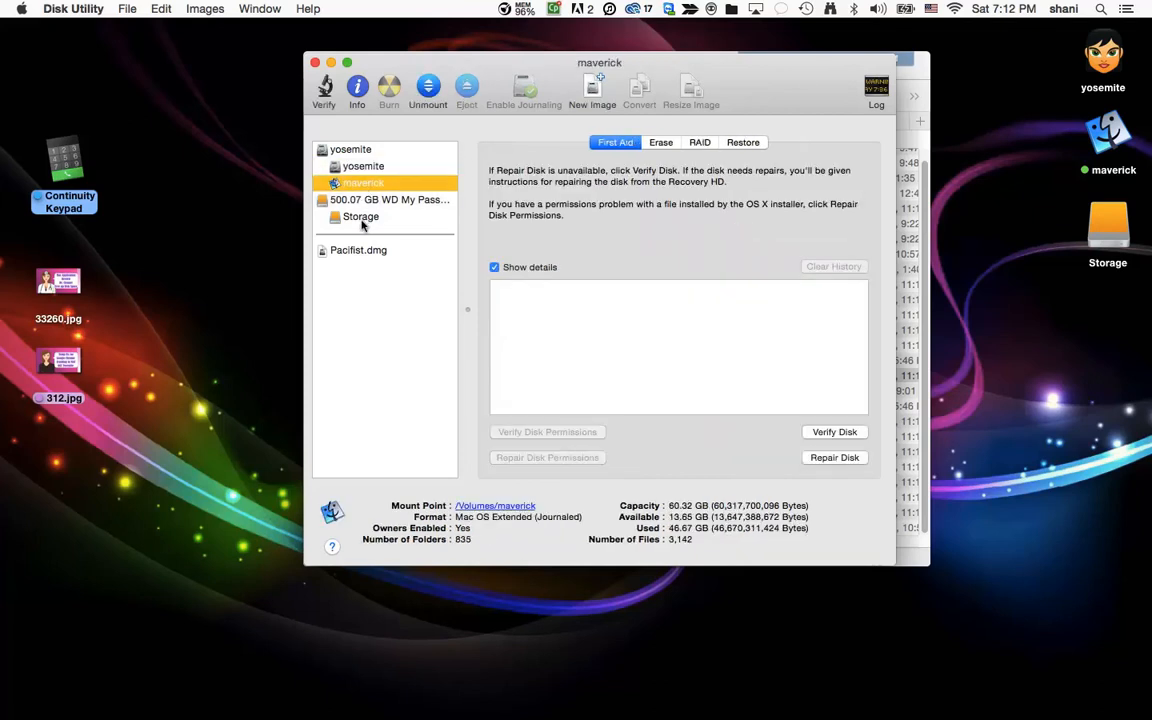
pyautogui.click(362, 219)
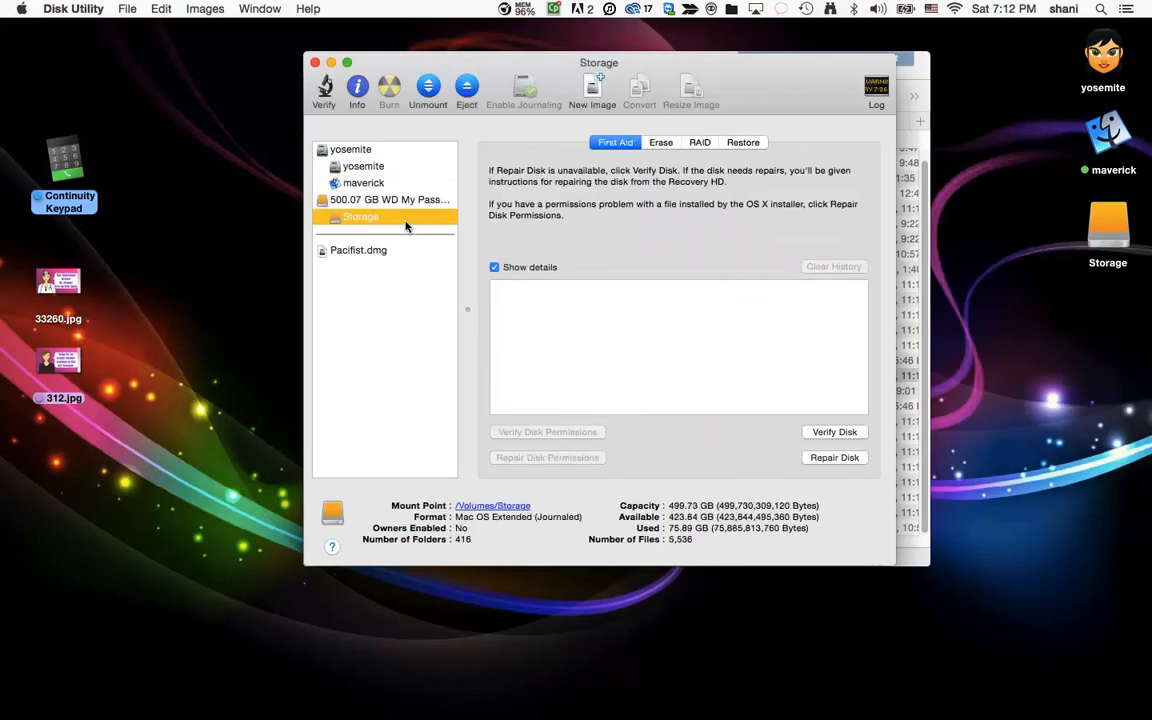
pyautogui.click(364, 151)
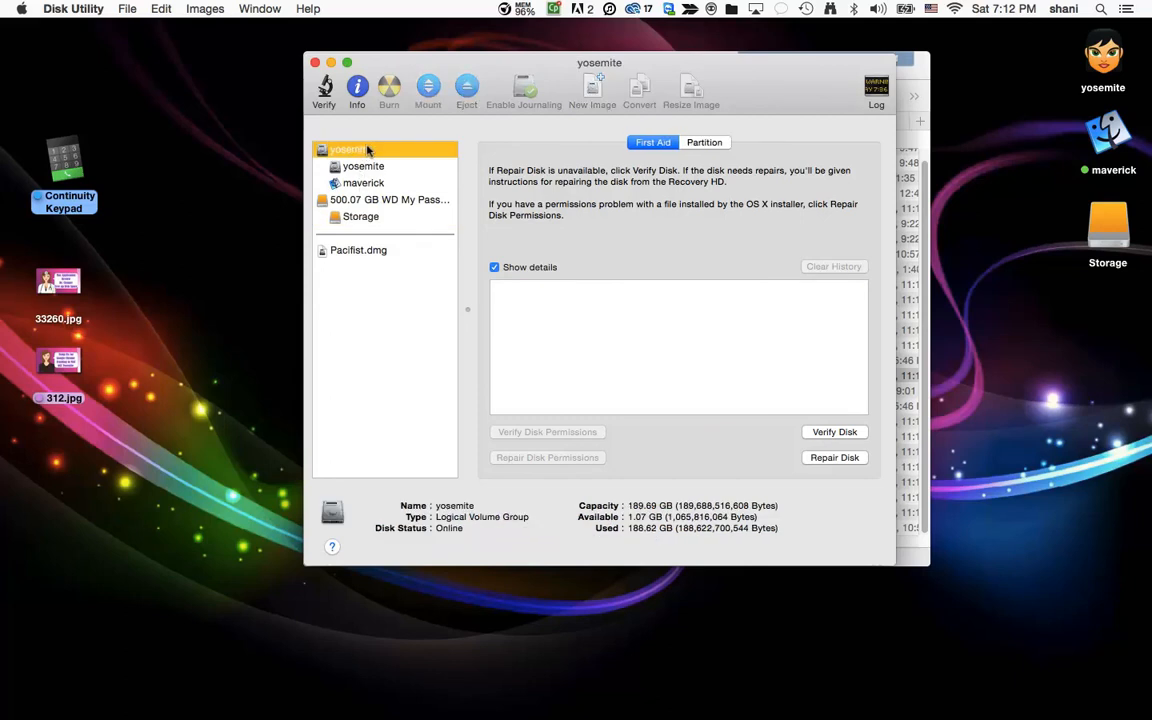
pyautogui.click(358, 202)
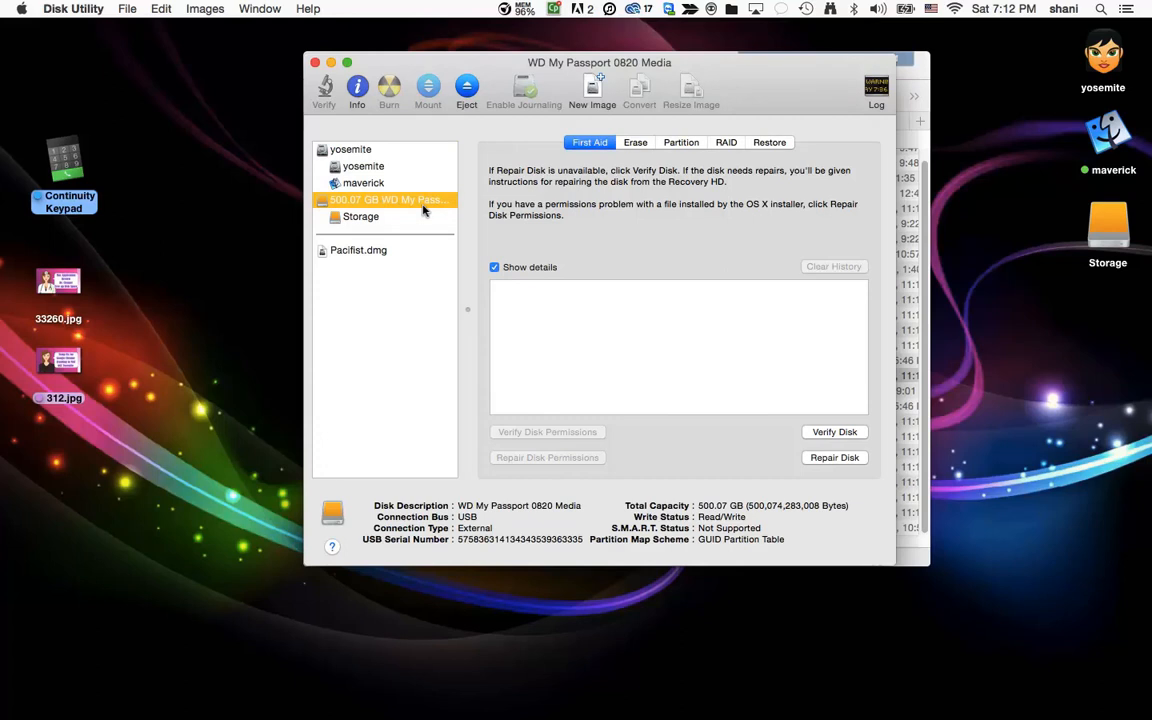
pyautogui.click(376, 168)
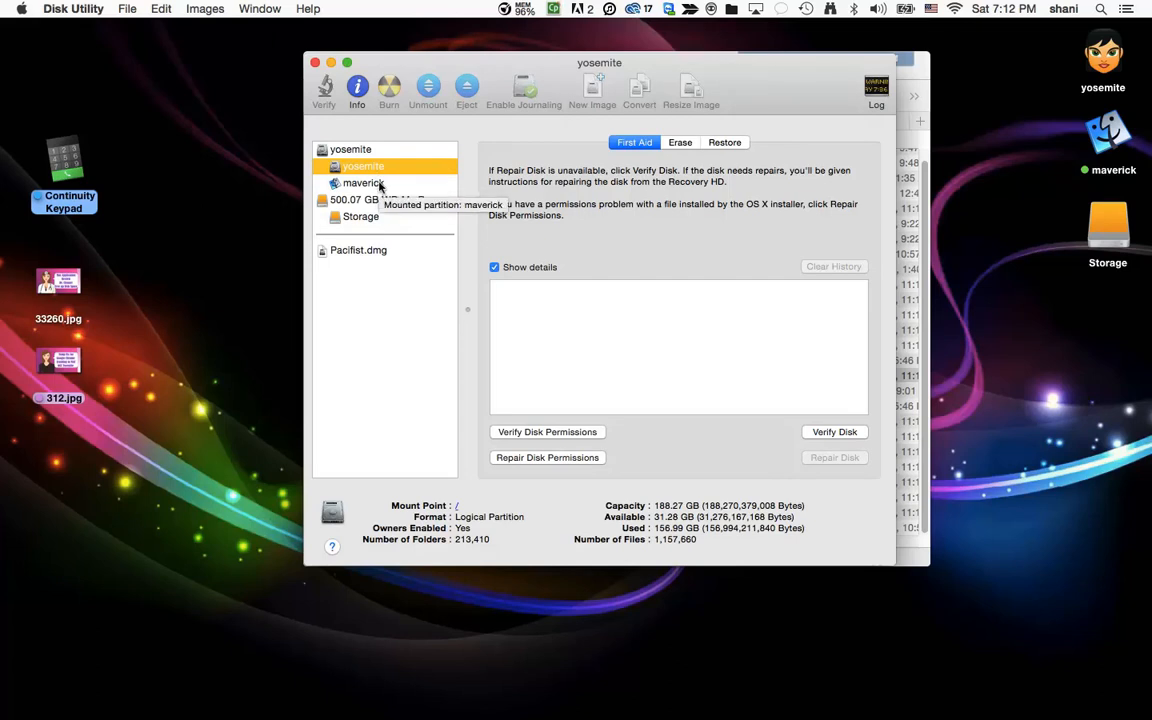
pyautogui.click(380, 186)
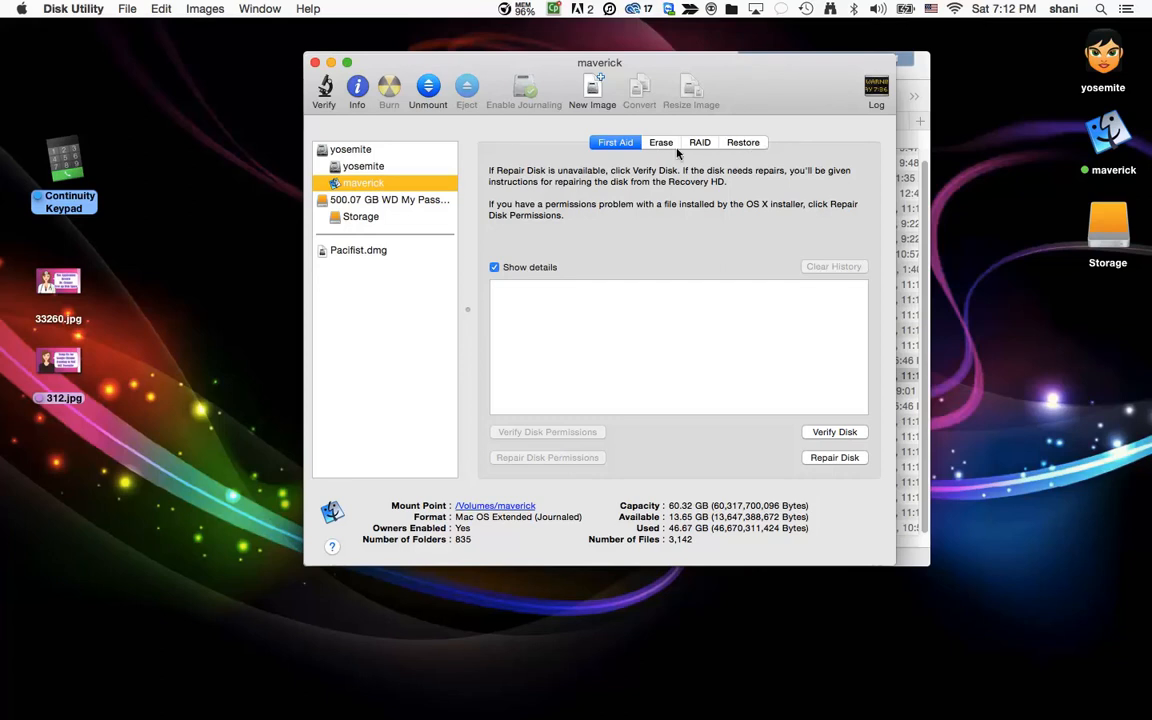
pyautogui.click(322, 149)
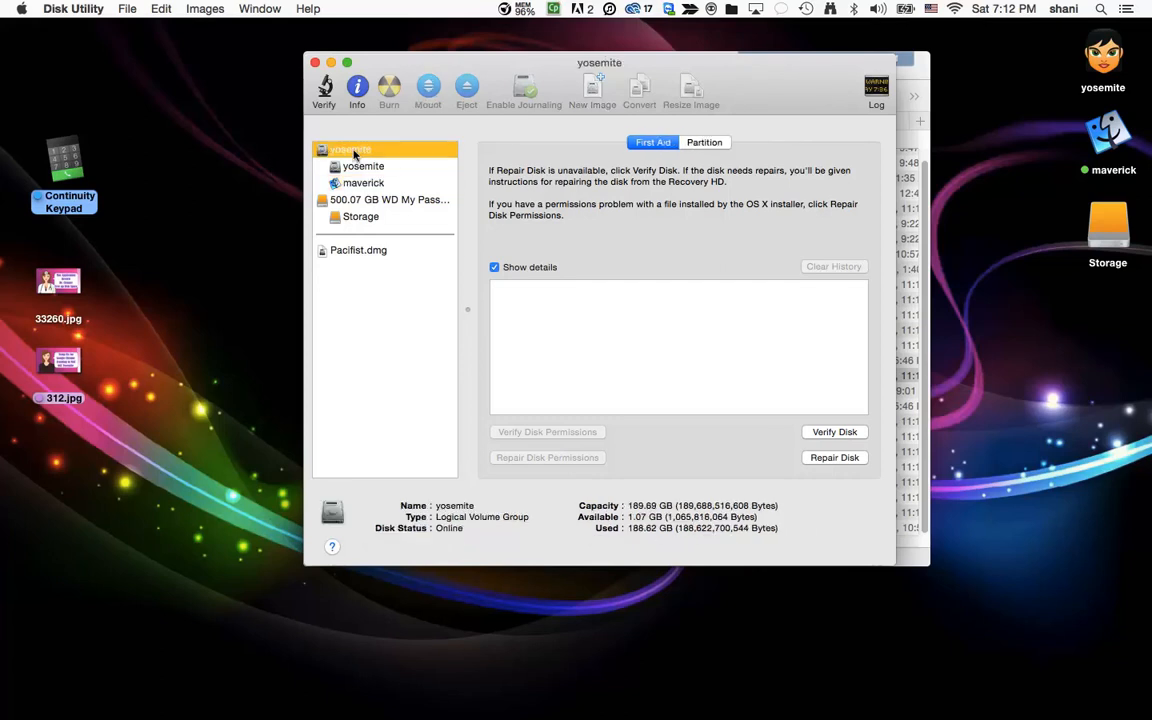
pyautogui.click(367, 201)
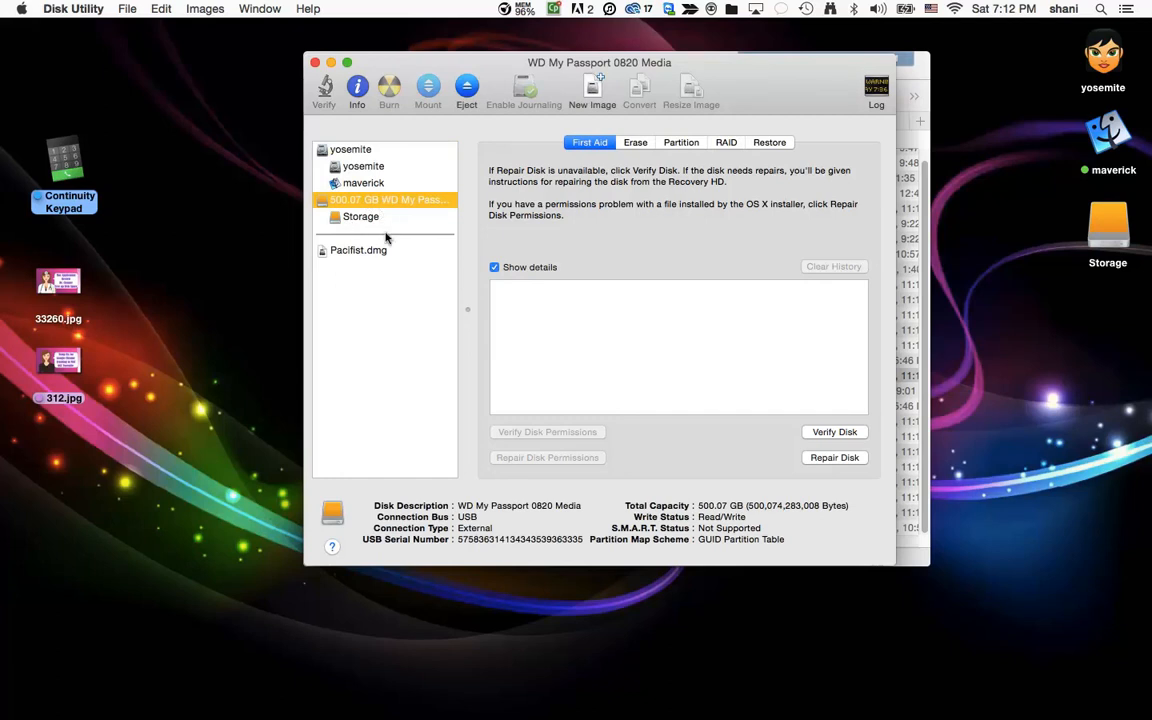
pyautogui.click(370, 216)
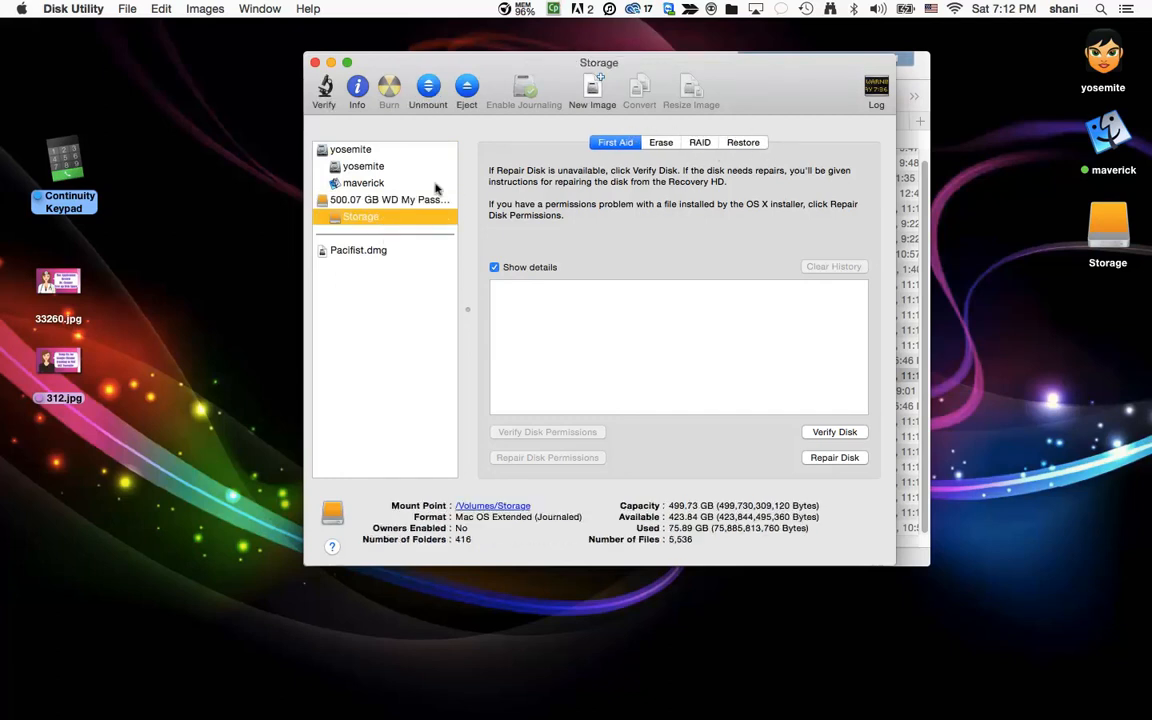
pyautogui.click(409, 203)
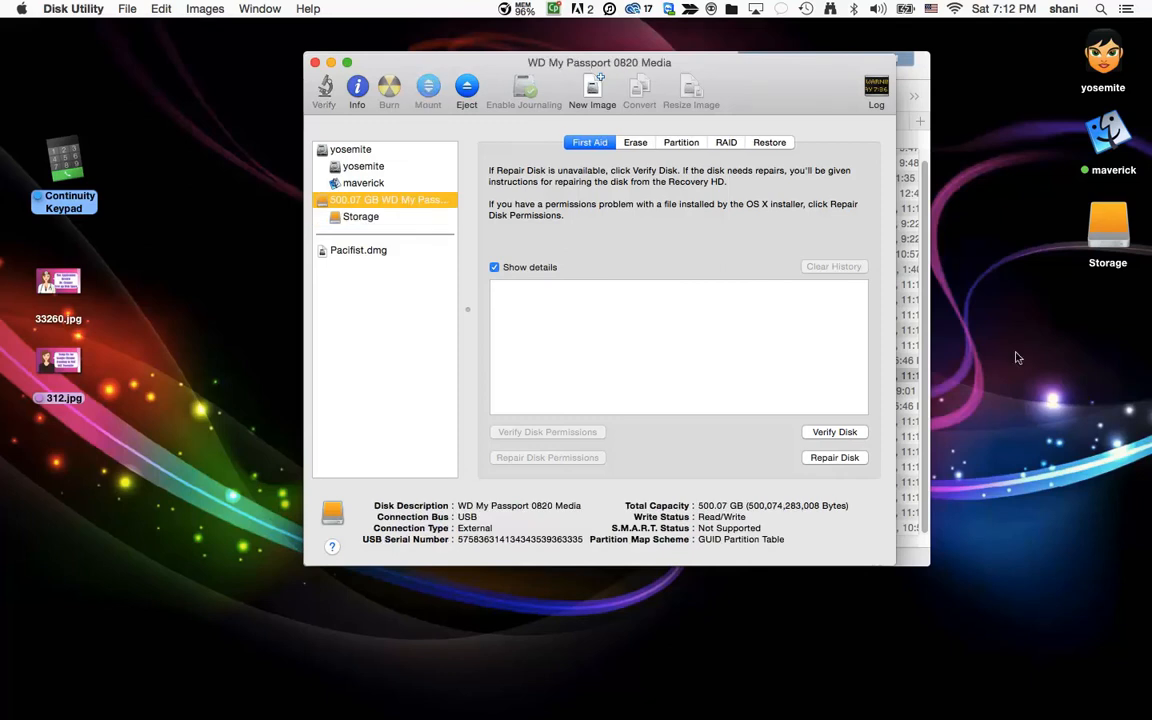
pyautogui.click(362, 149)
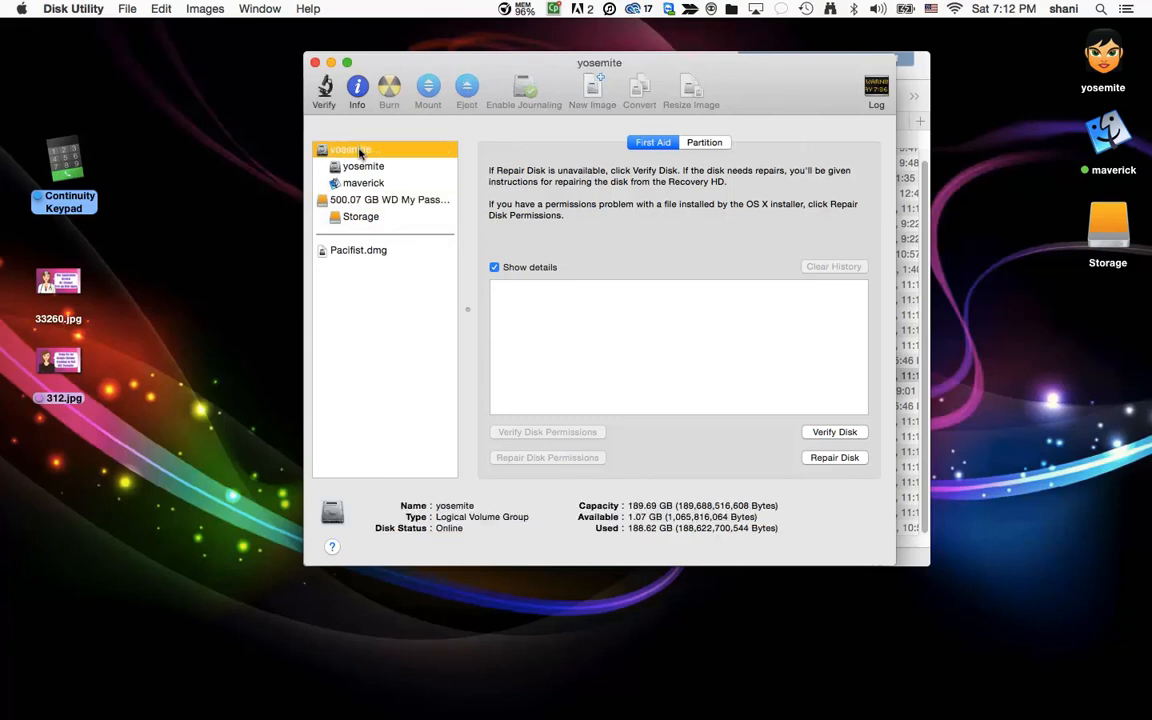
# Step: Show the partition layout of the 500.07 GB WD My Passport drive and check the available partition counts, keeping the current layout
pyautogui.click(370, 202)
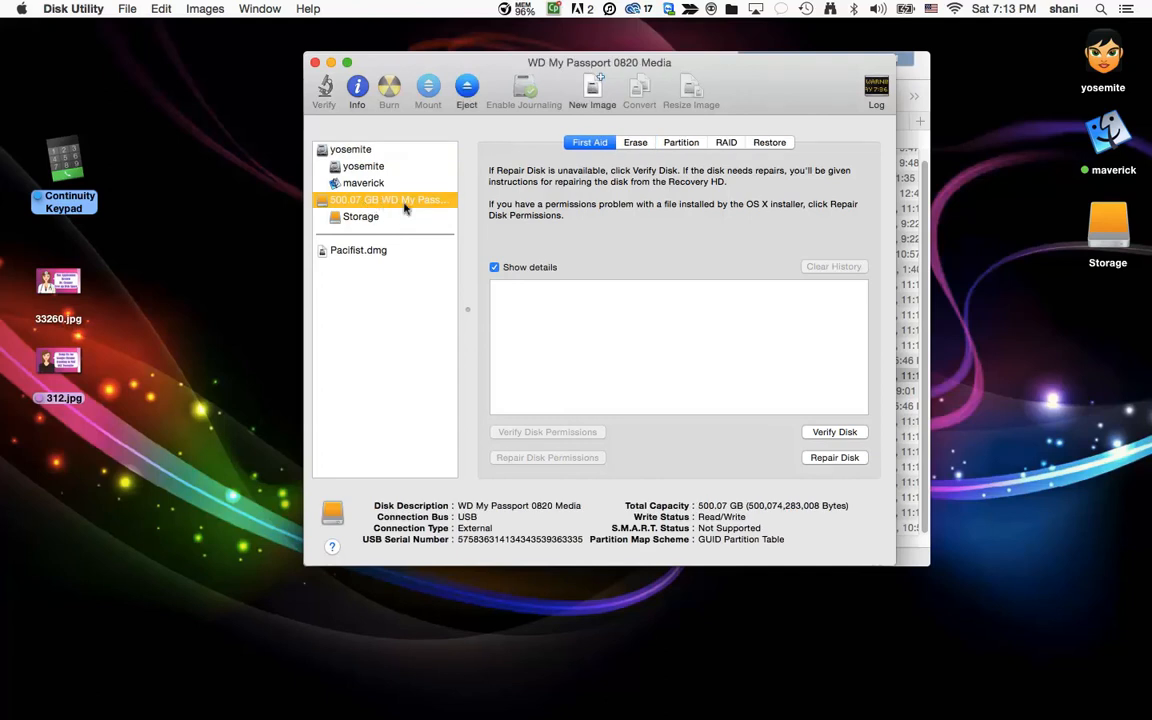
pyautogui.click(684, 145)
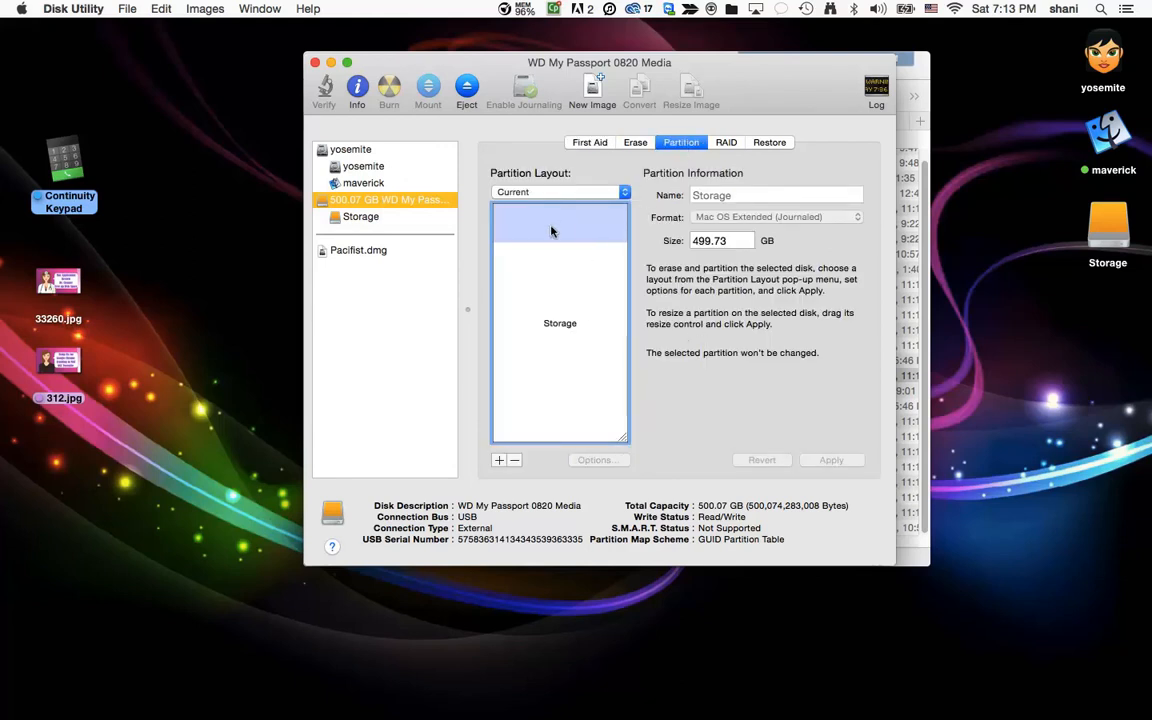
pyautogui.moveTo(551, 231)
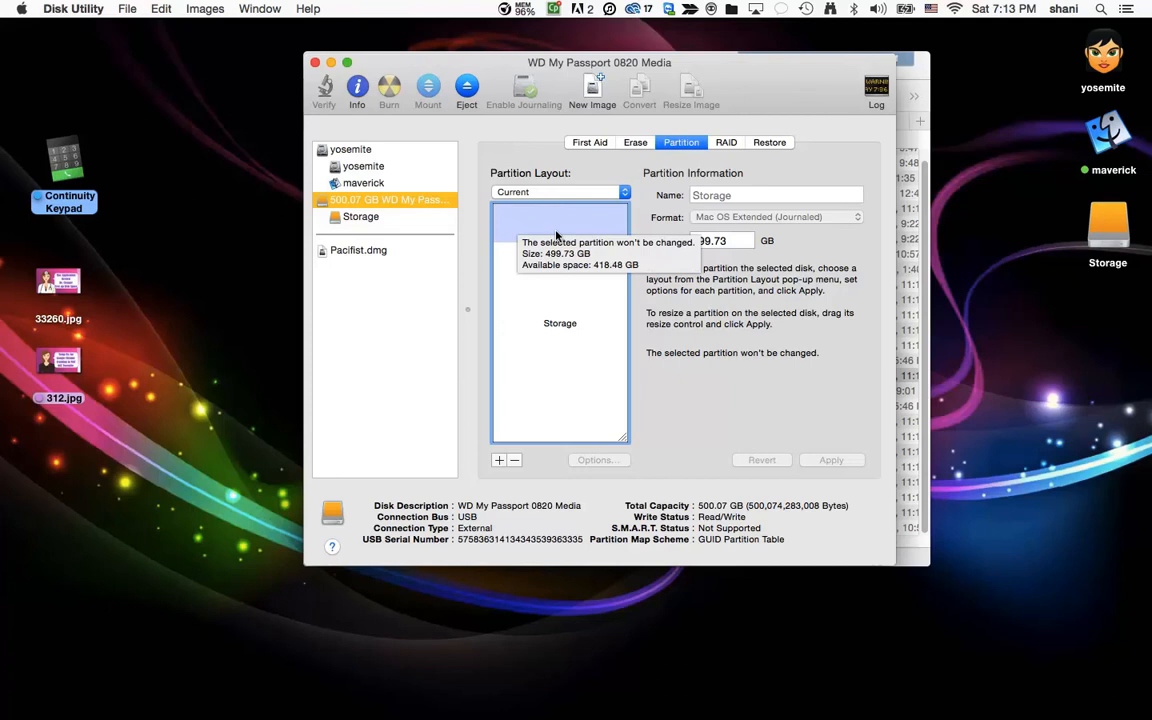
pyautogui.click(588, 377)
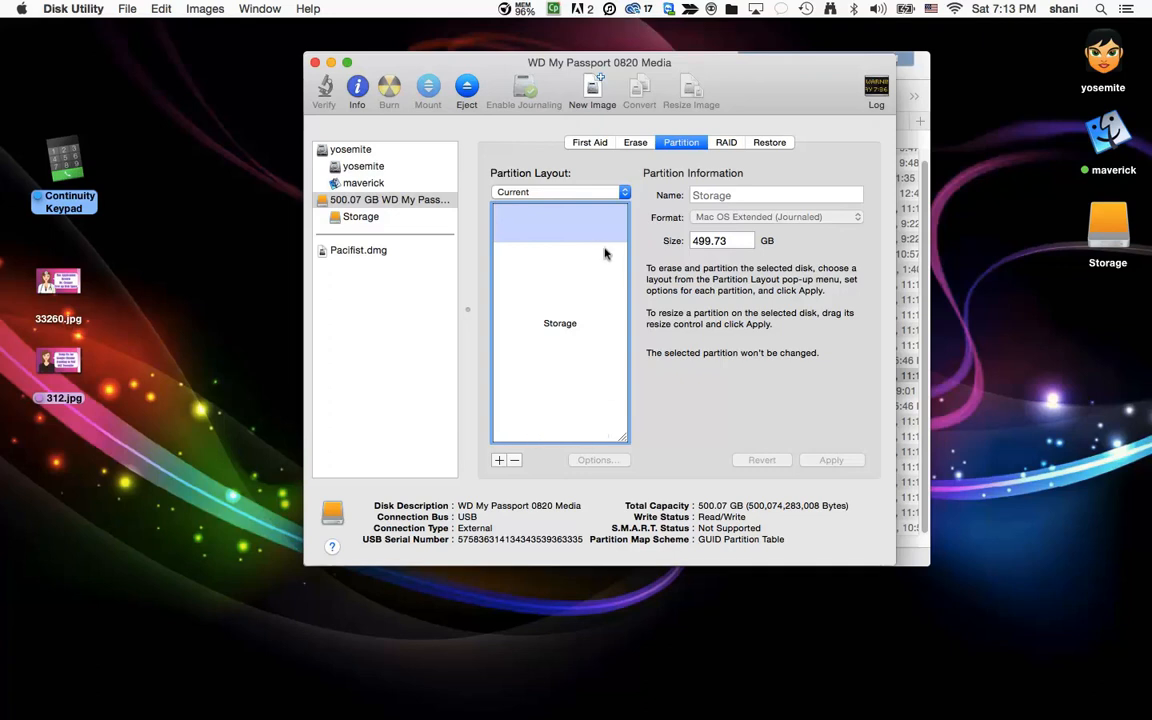
pyautogui.click(576, 193)
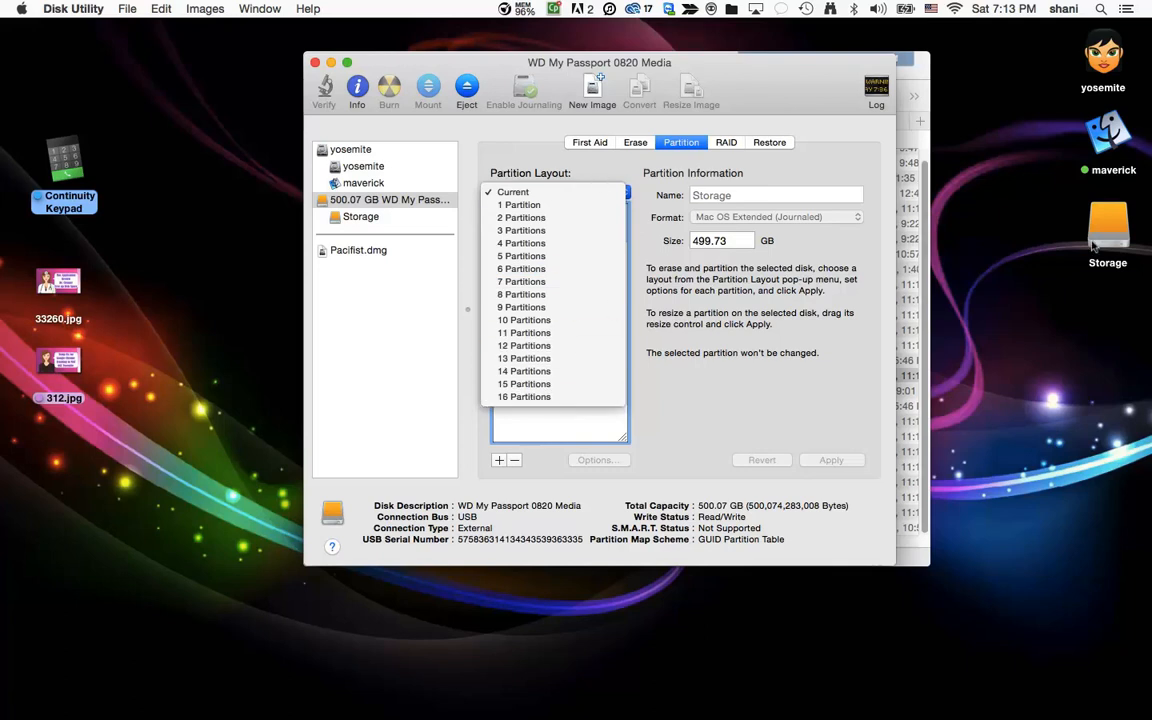
pyautogui.click(645, 222)
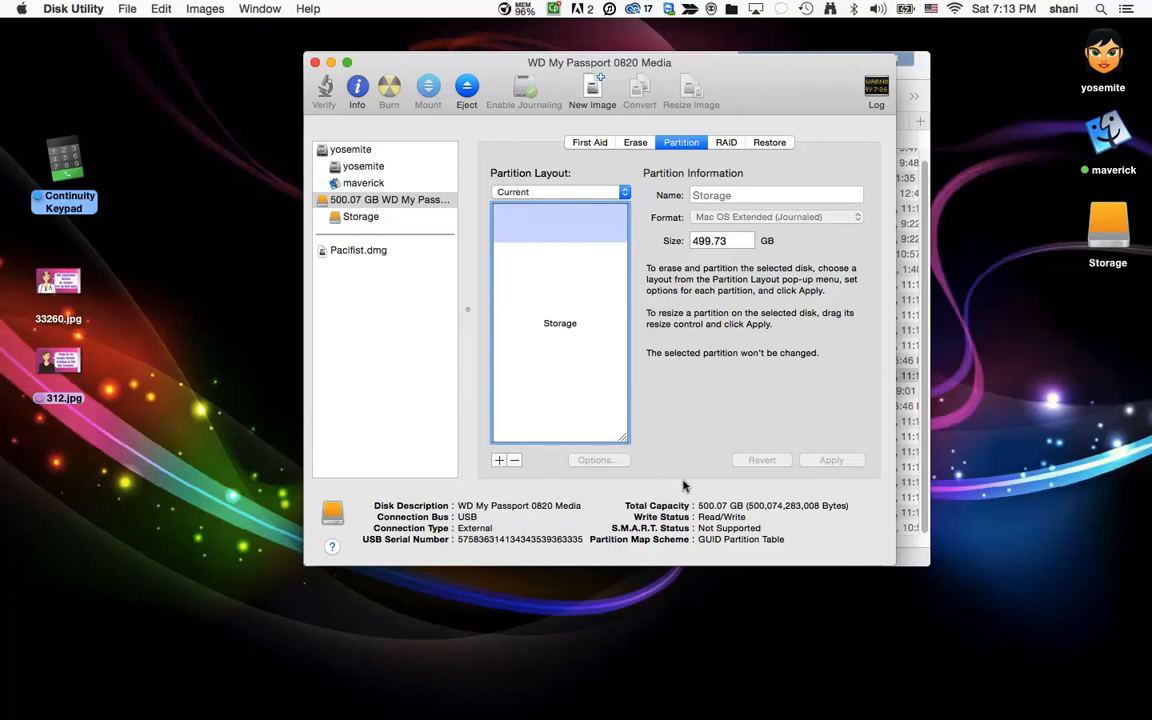
# Step: Add a second partition to the WD My Passport drive, apply the layout and confirm partitioning after reading which partitions are affected
pyautogui.click(499, 461)
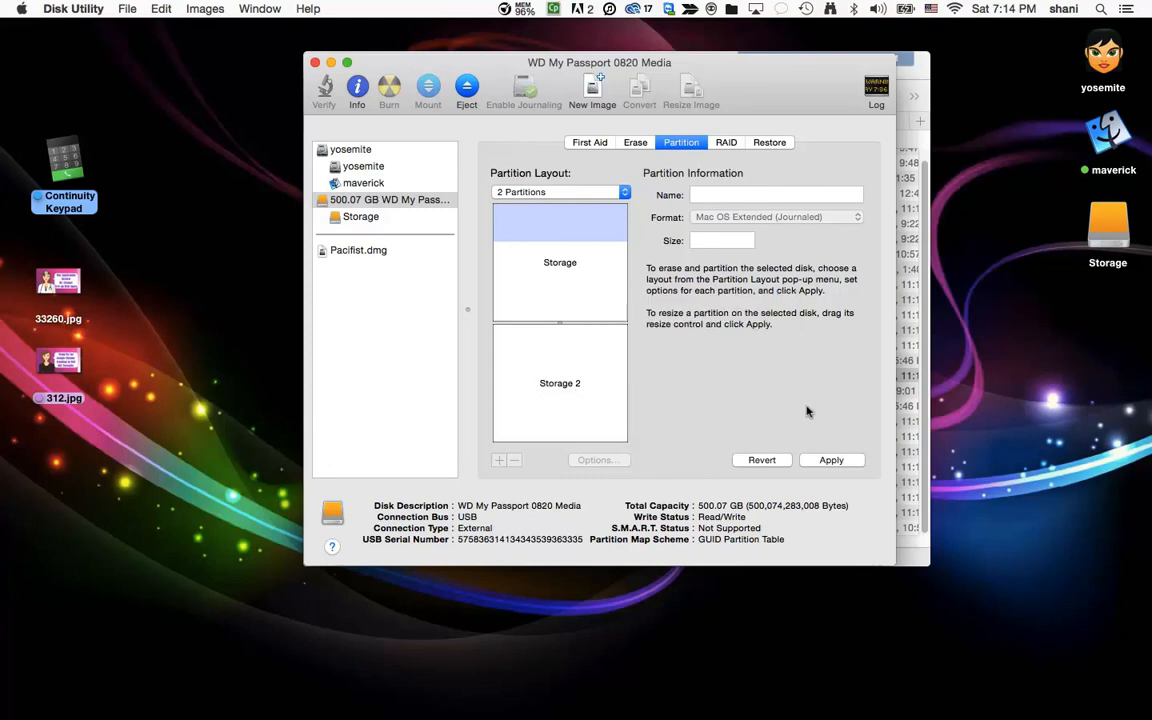
pyautogui.click(837, 461)
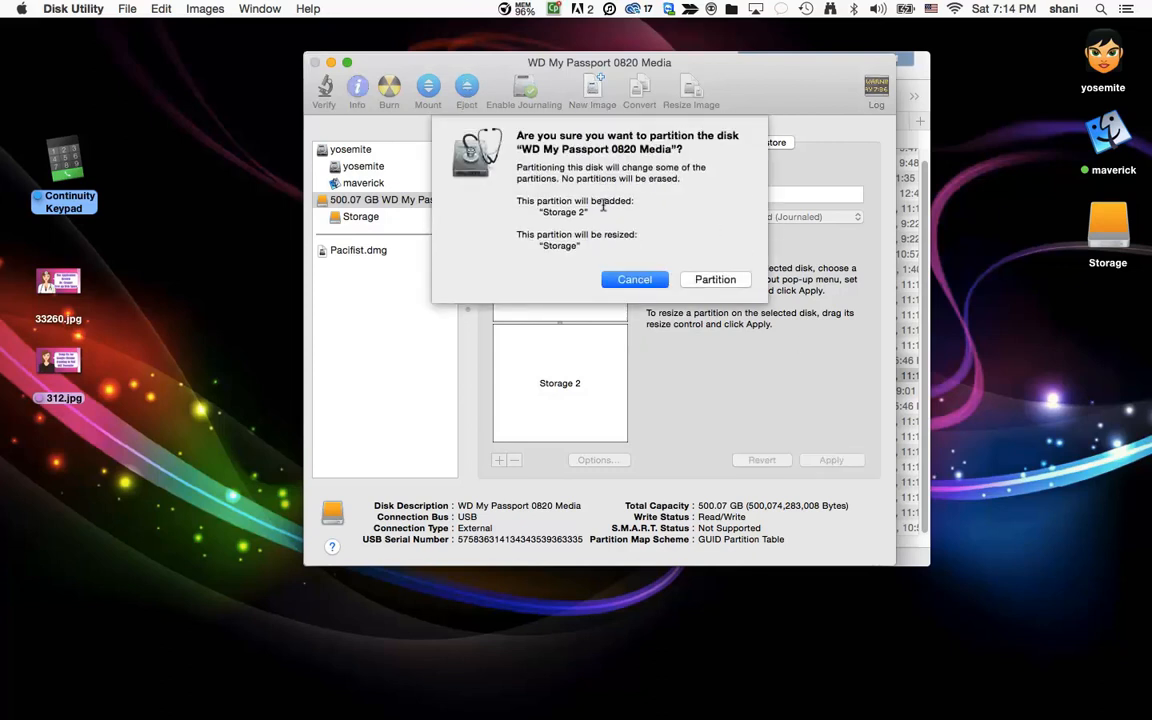
pyautogui.moveTo(517, 168); pyautogui.dragTo(692, 181)
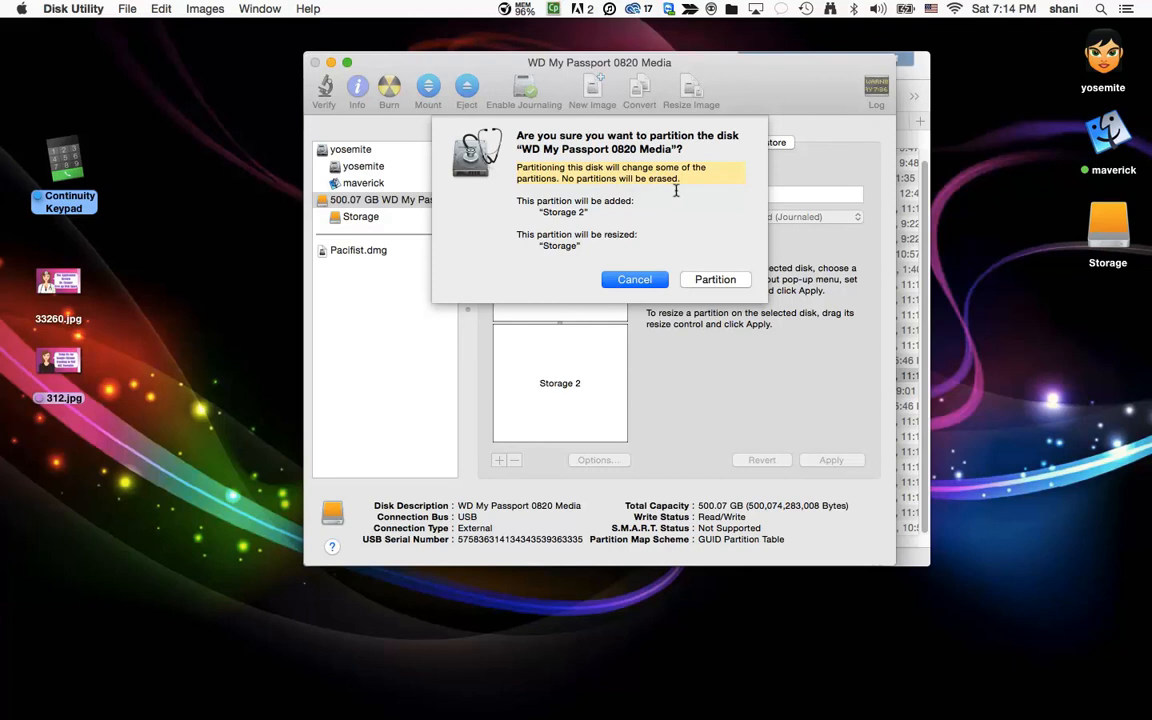
pyautogui.click(570, 178)
pyautogui.moveTo(562, 178); pyautogui.dragTo(681, 178)
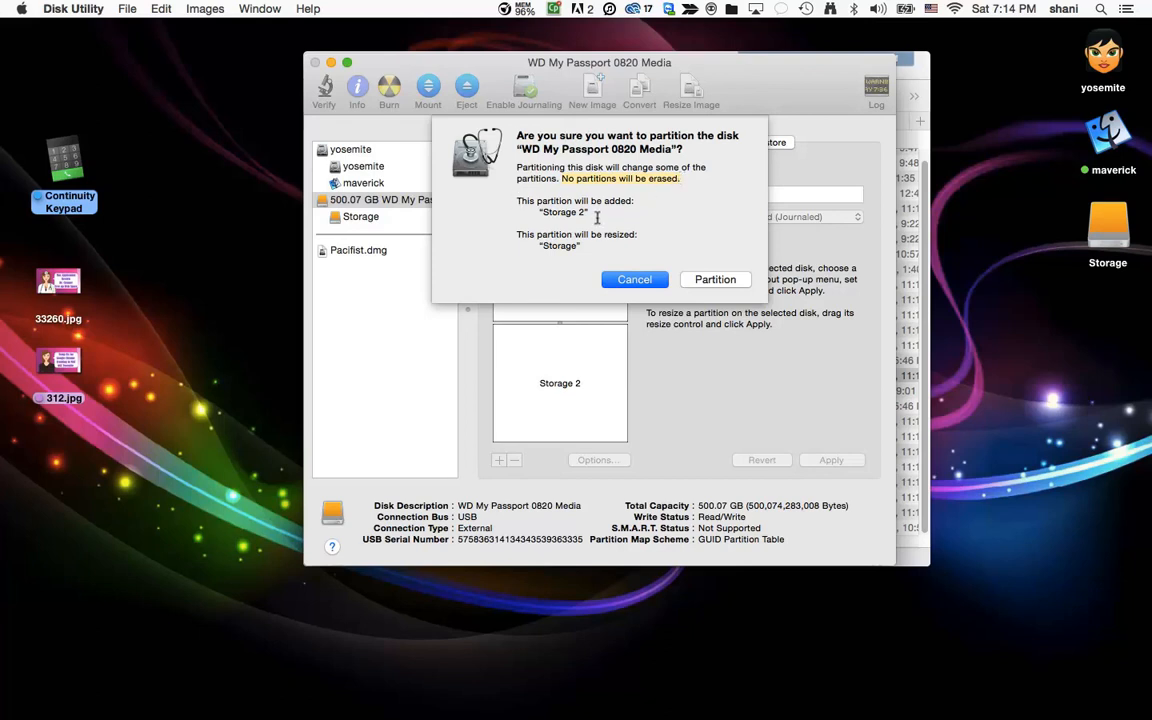
pyautogui.tripleClick(521, 213)
pyautogui.moveTo(521, 213); pyautogui.dragTo(504, 201)
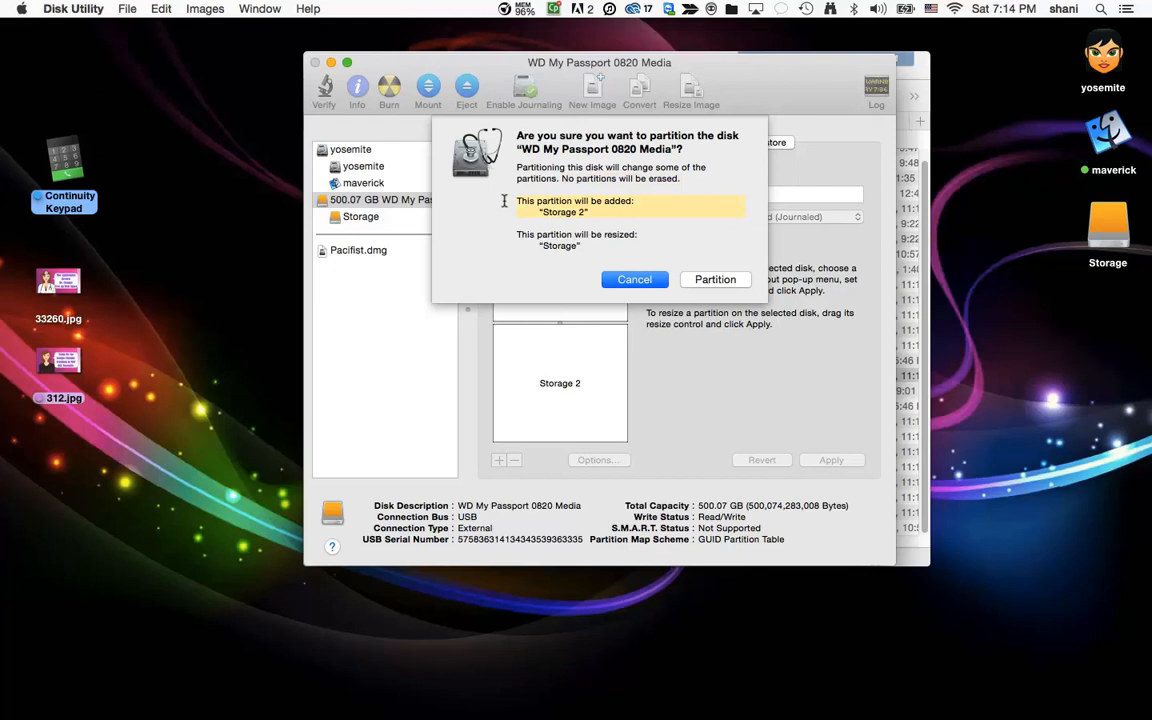
pyautogui.click(516, 236)
pyautogui.moveTo(516, 236); pyautogui.dragTo(601, 248)
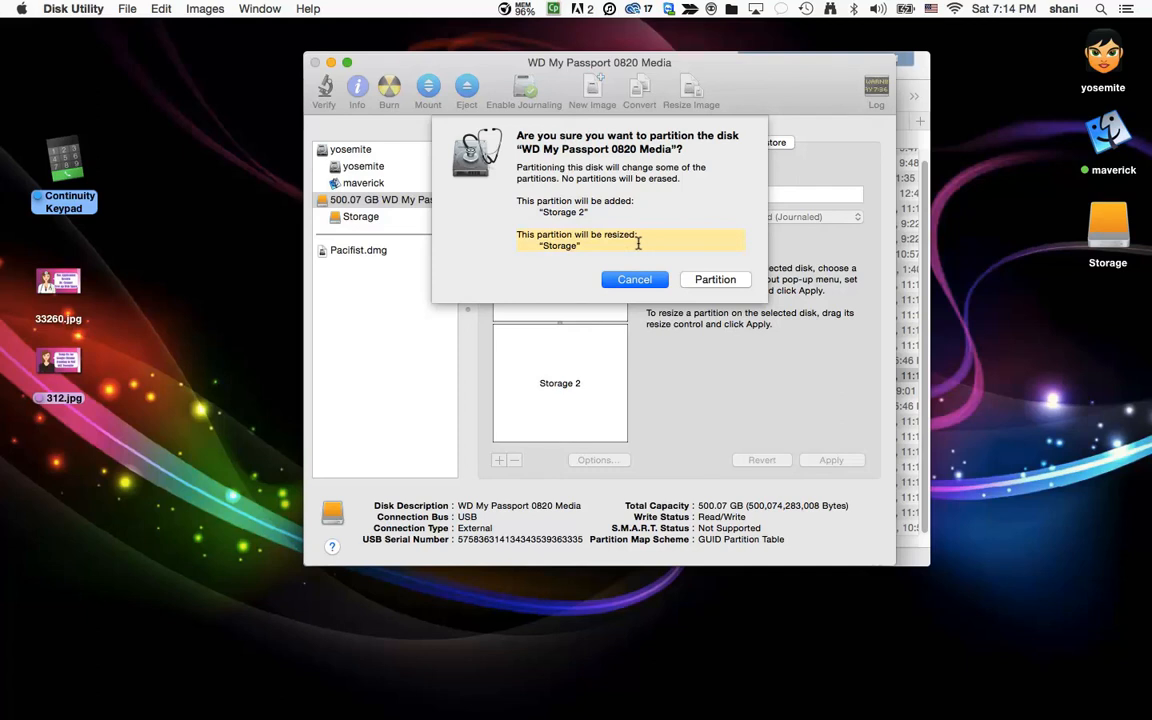
pyautogui.click(719, 281)
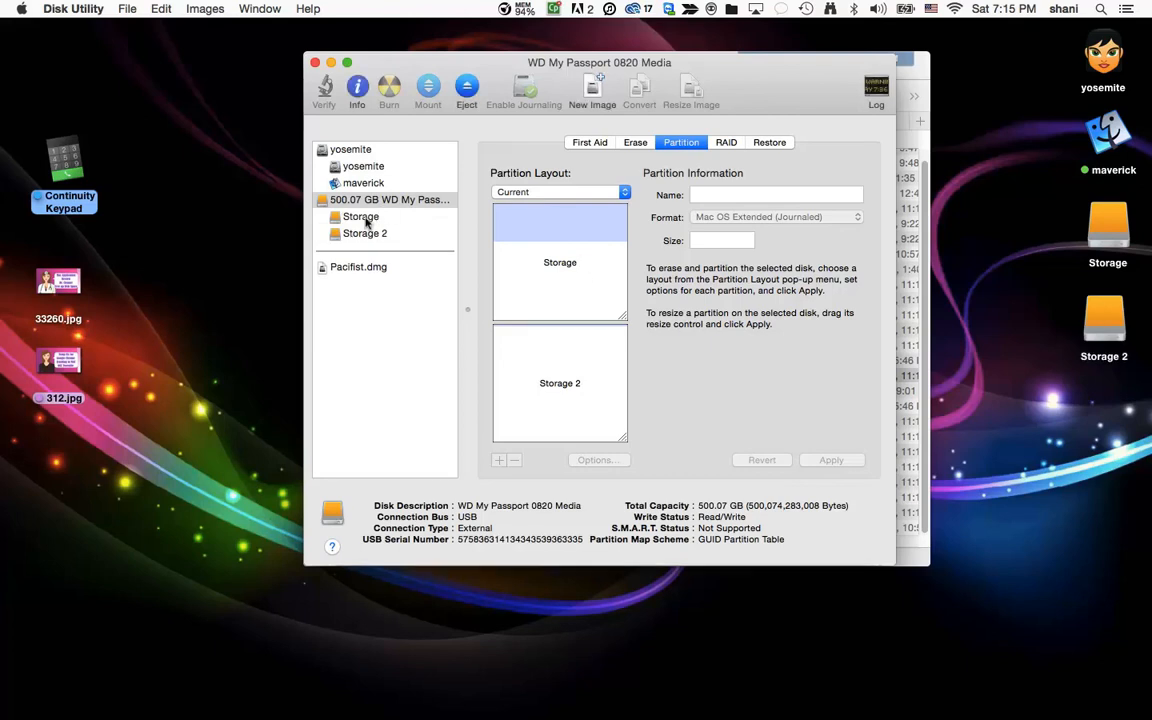
# Step: Inspect the Storage and Storage 2 volumes alongside yosemite and maverick in the disk list, and select Storage 2 on the desktop
pyautogui.click(362, 216)
pyautogui.click(364, 234)
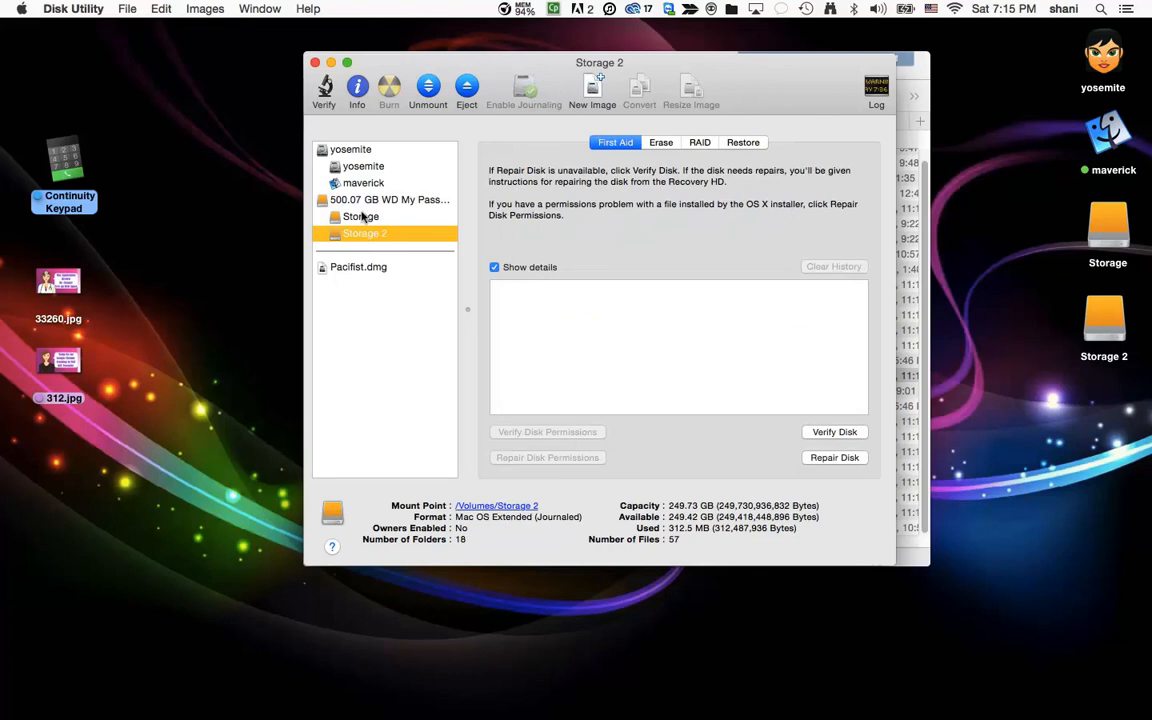
pyautogui.click(362, 166)
pyautogui.click(362, 183)
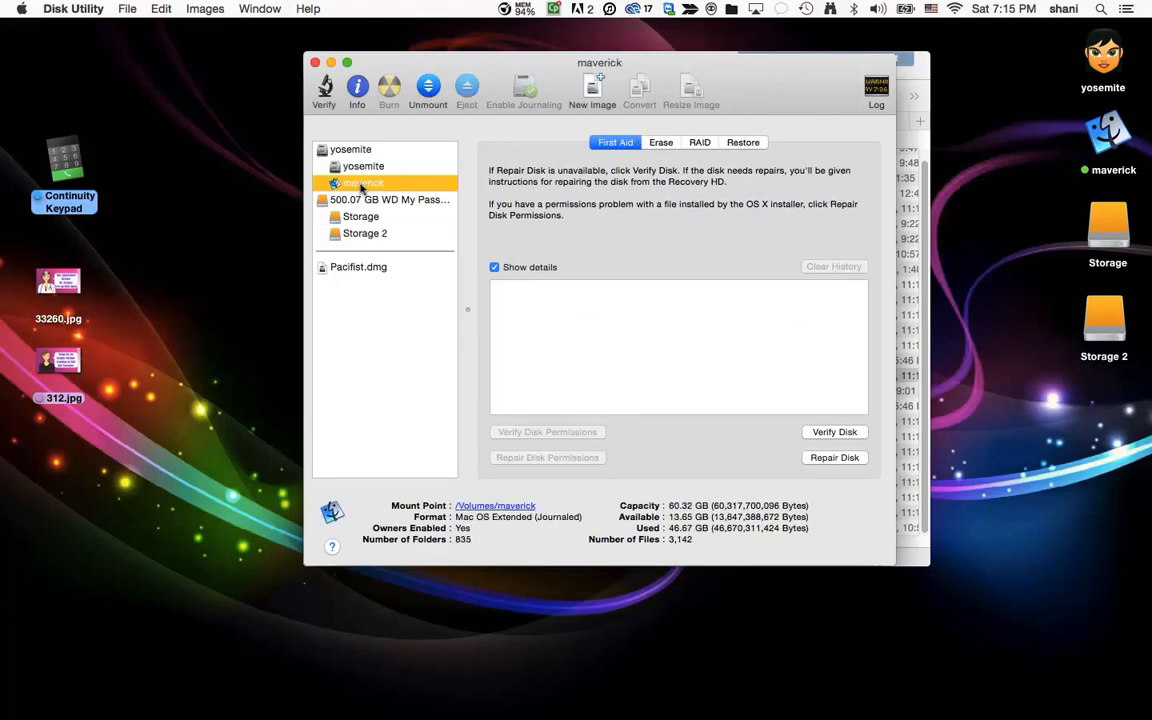
pyautogui.click(1103, 330)
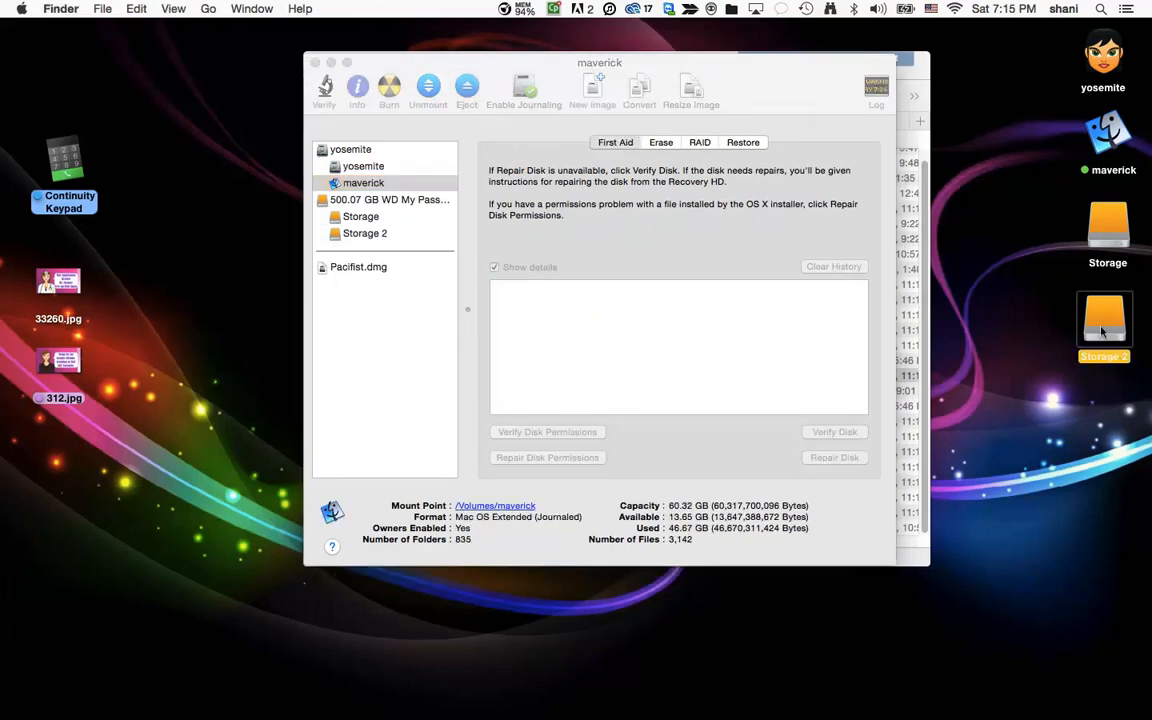
# Step: Check the contents of the Storage 2 and Storage volumes in Finder, close the file window and return to Disk Utility
pyautogui.doubleClick(1103, 330)
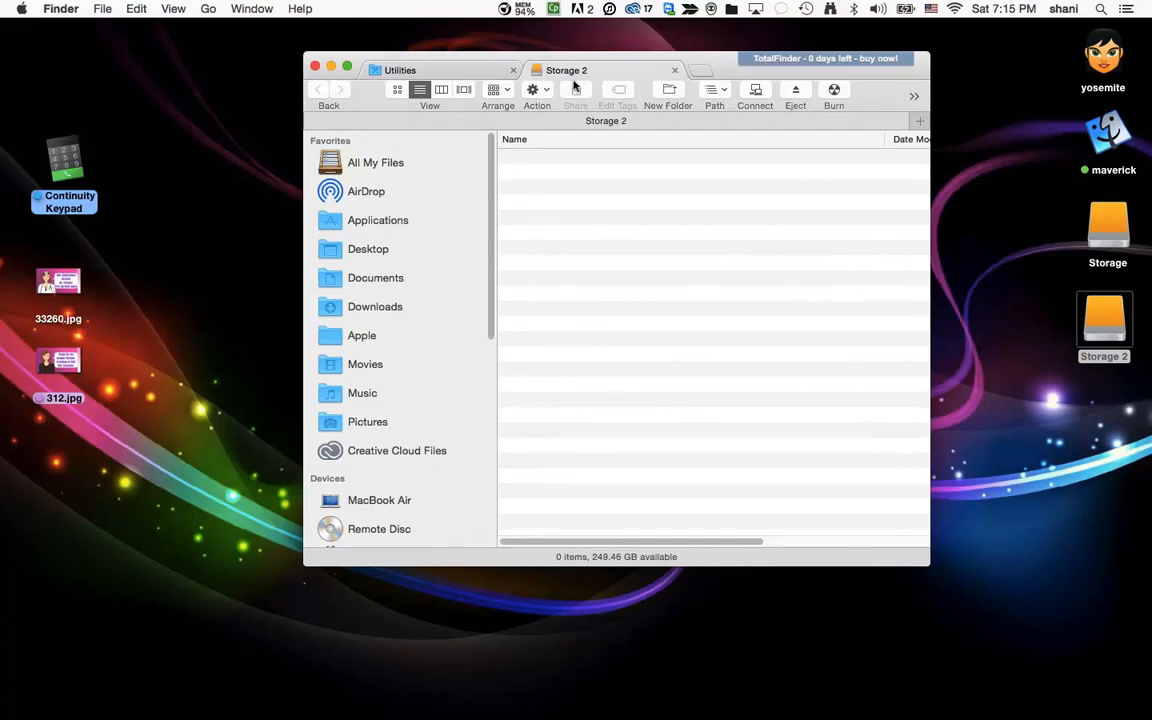
pyautogui.click(674, 70)
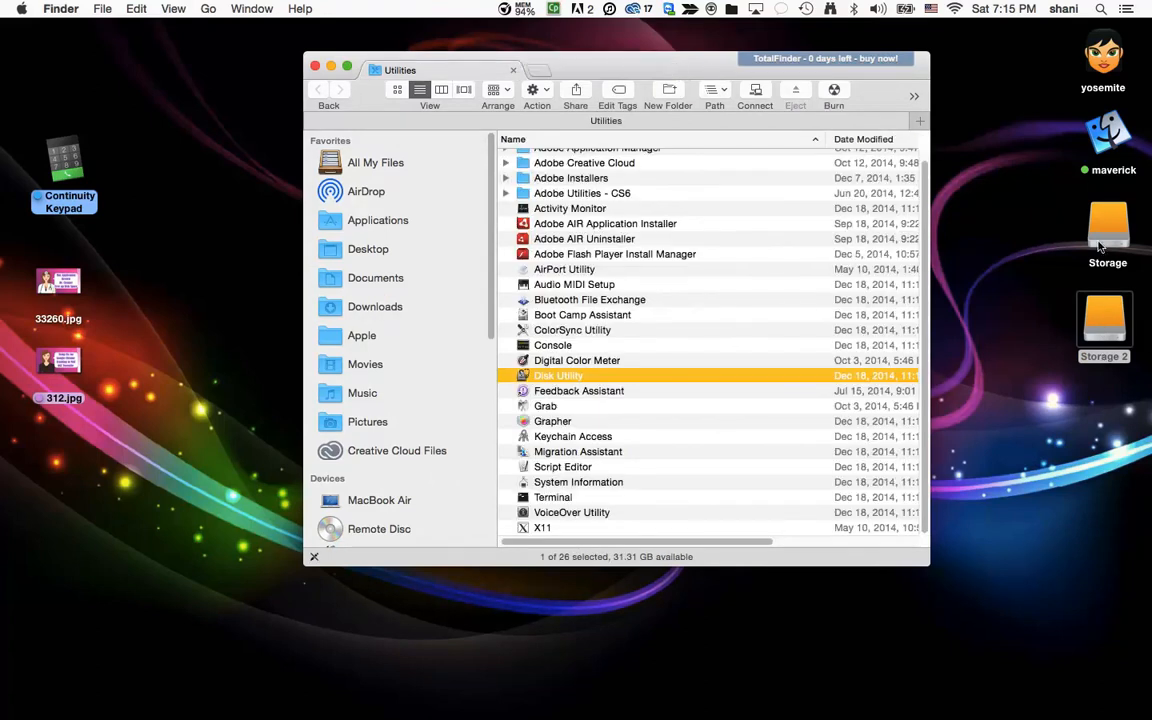
pyautogui.doubleClick(1102, 240)
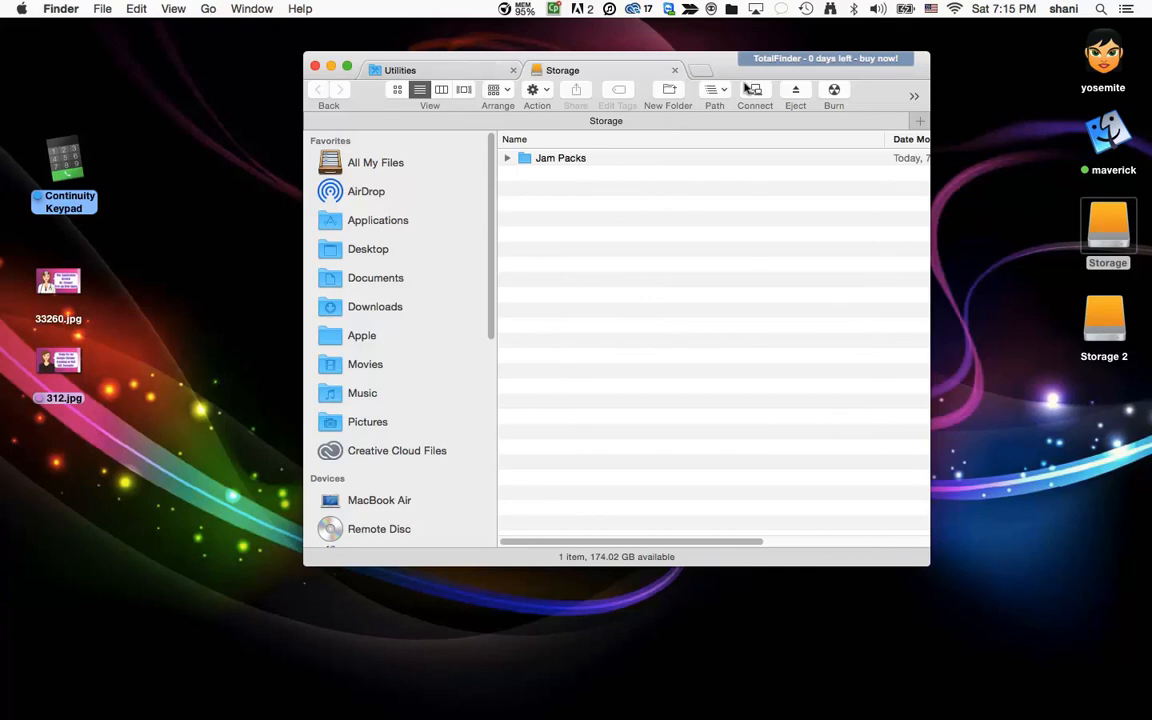
pyautogui.moveTo(724, 60); pyautogui.dragTo(714, 277)
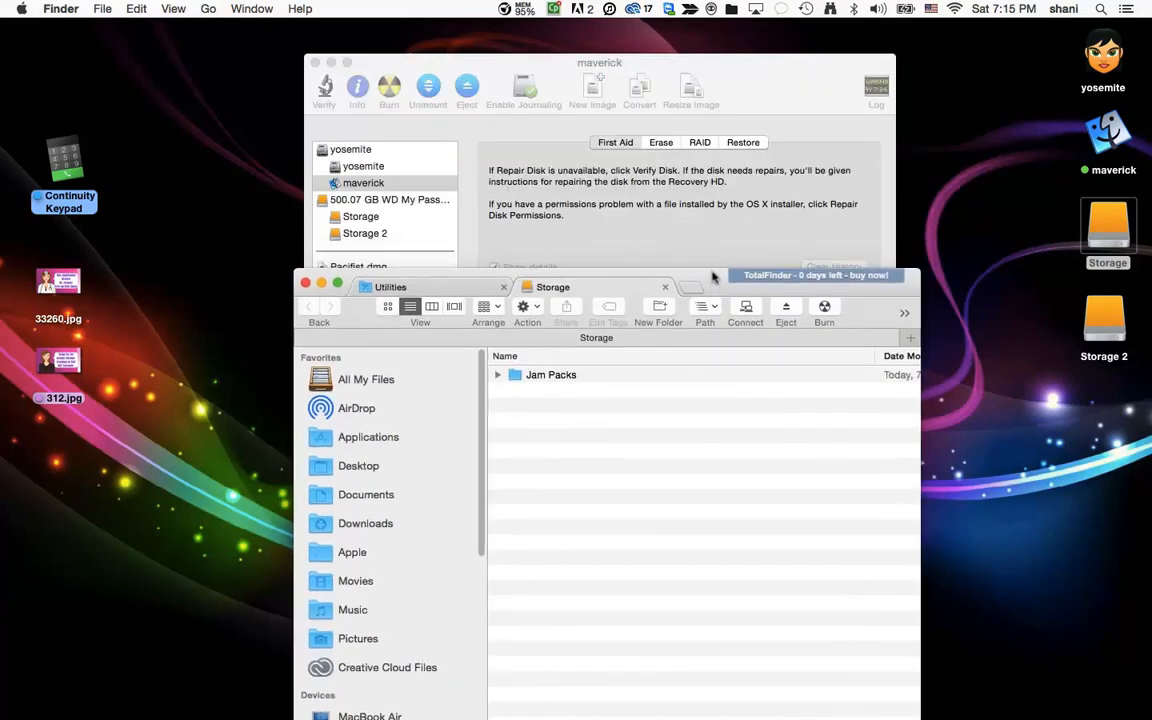
pyautogui.click(305, 283)
pyautogui.click(690, 85)
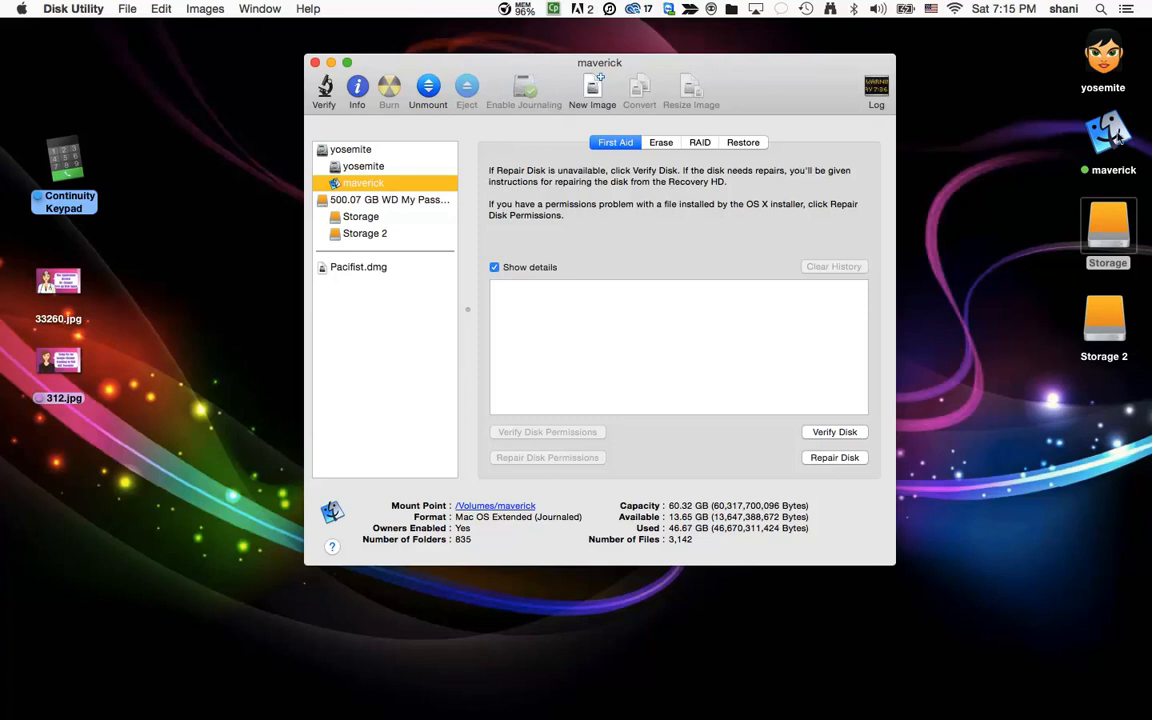
pyautogui.click(1106, 340)
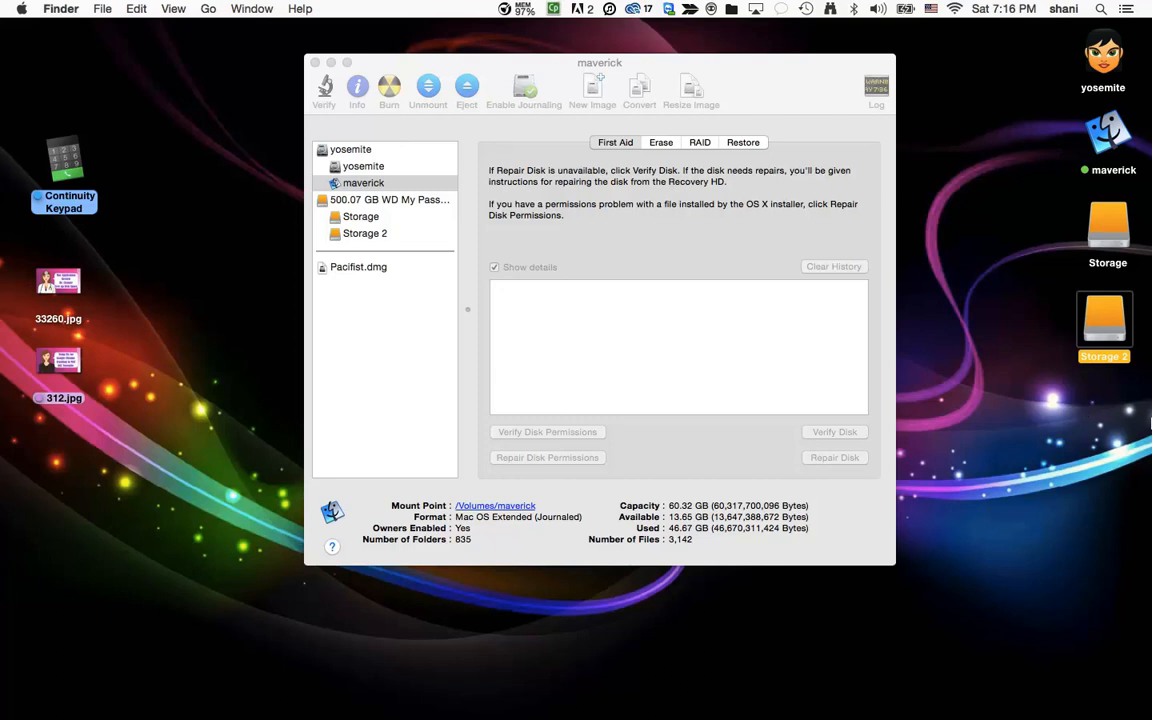
pyautogui.click(1126, 428)
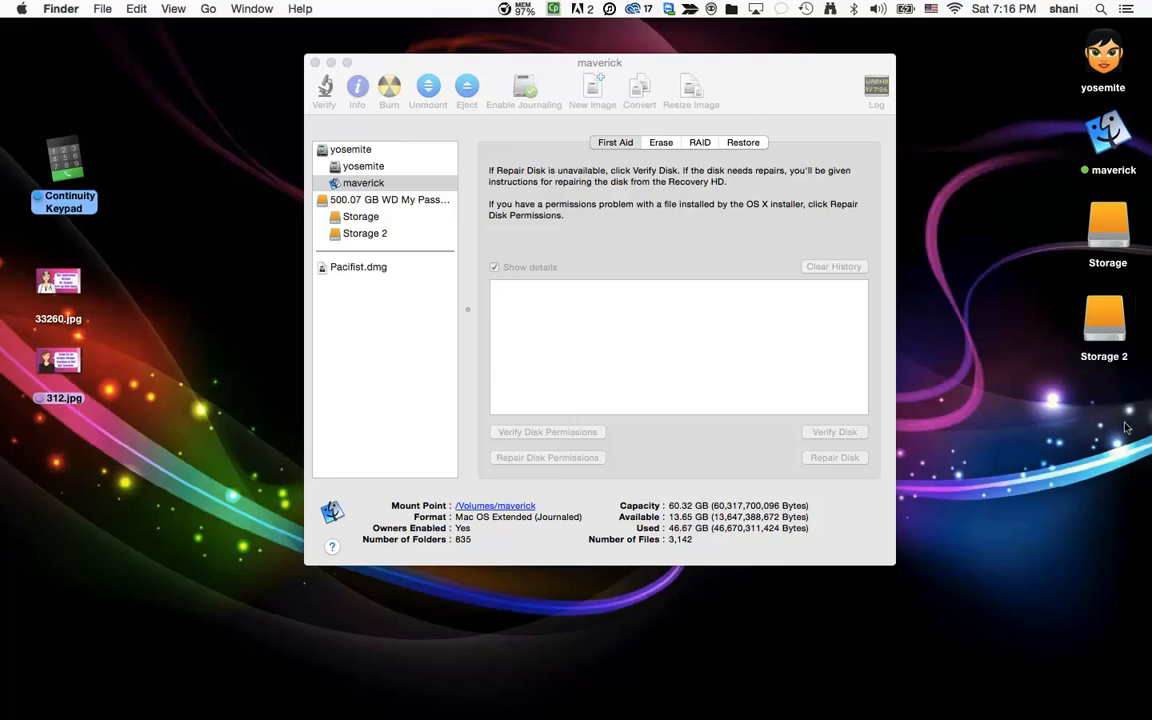